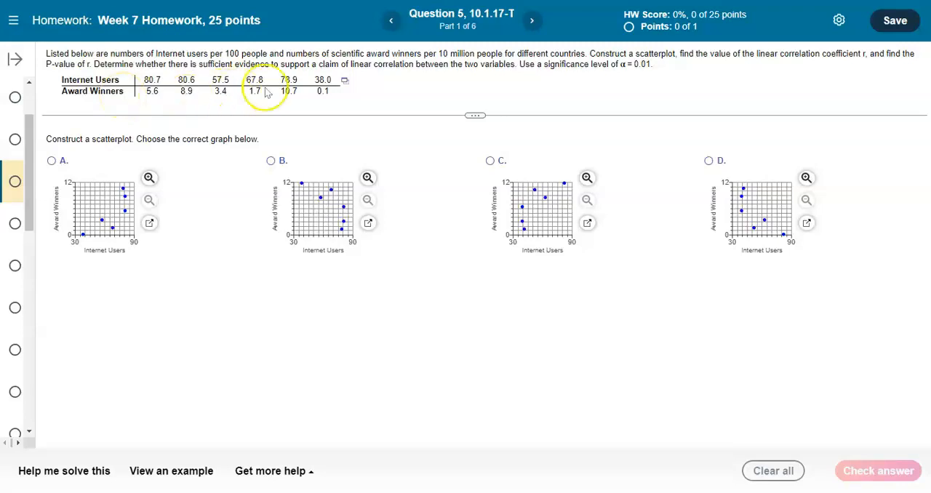
Open the homework's data table in Excel and insert a markers-only scatter chart of the values in A2:B7
{"action": "left_click", "coordinate": [346, 80]}
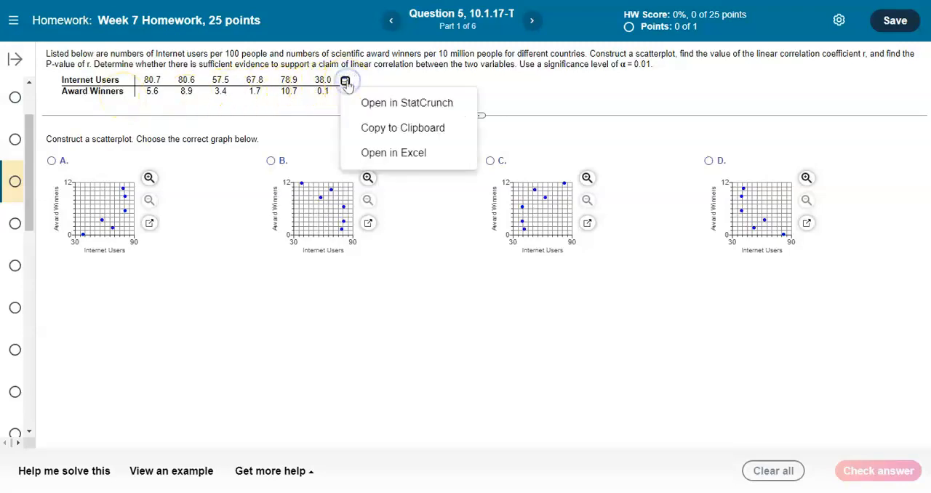
{"action": "left_click", "coordinate": [383, 152]}
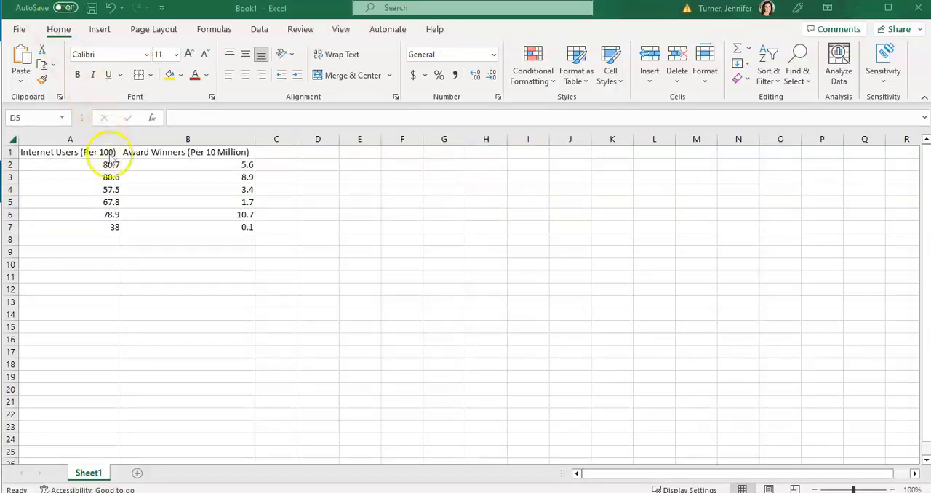
{"action": "left_click_drag", "start_coordinate": [109, 165], "coordinate": [244, 229]}
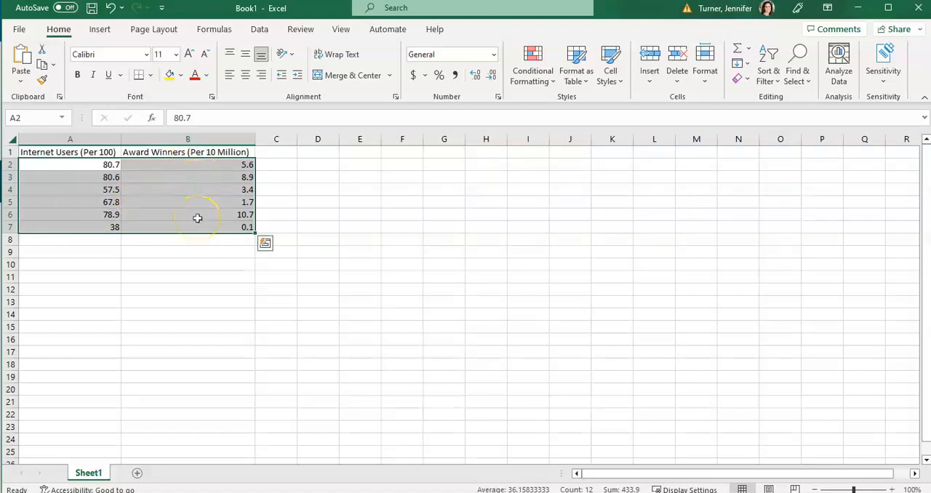
{"action": "left_click", "coordinate": [101, 30]}
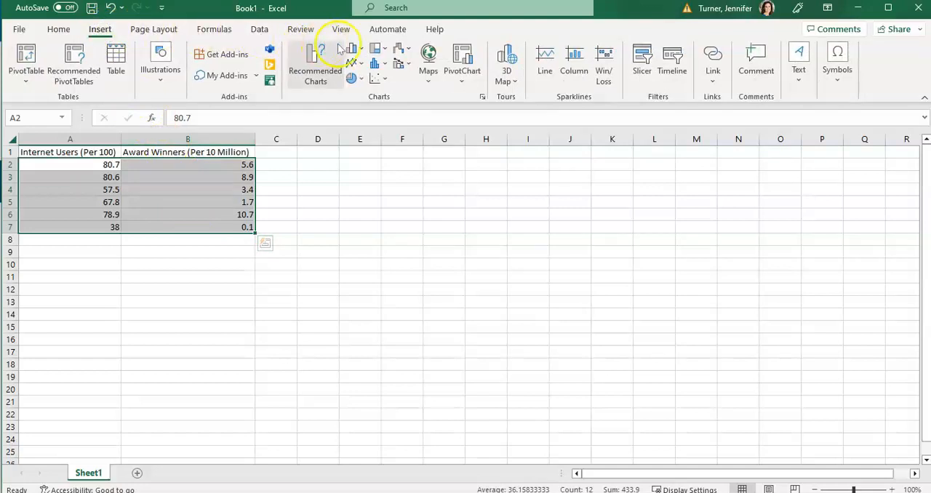
{"action": "left_click", "coordinate": [384, 79]}
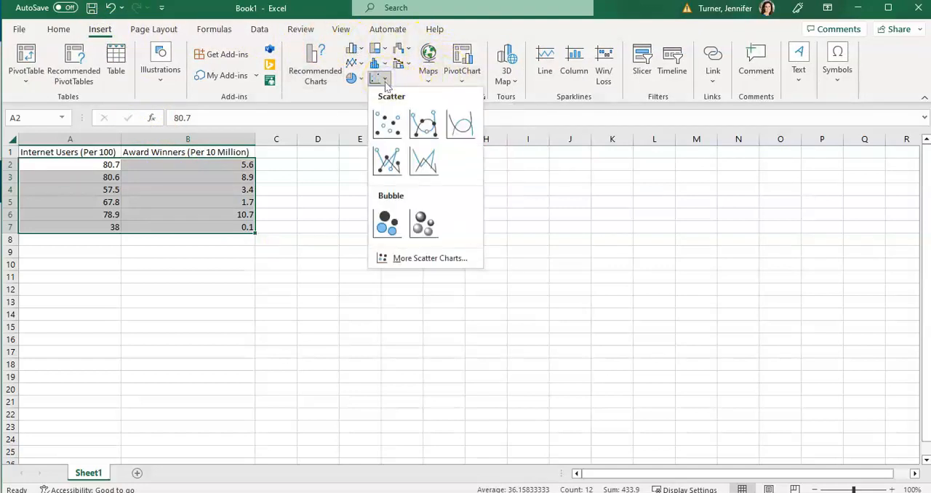
{"action": "left_click", "coordinate": [386, 125]}
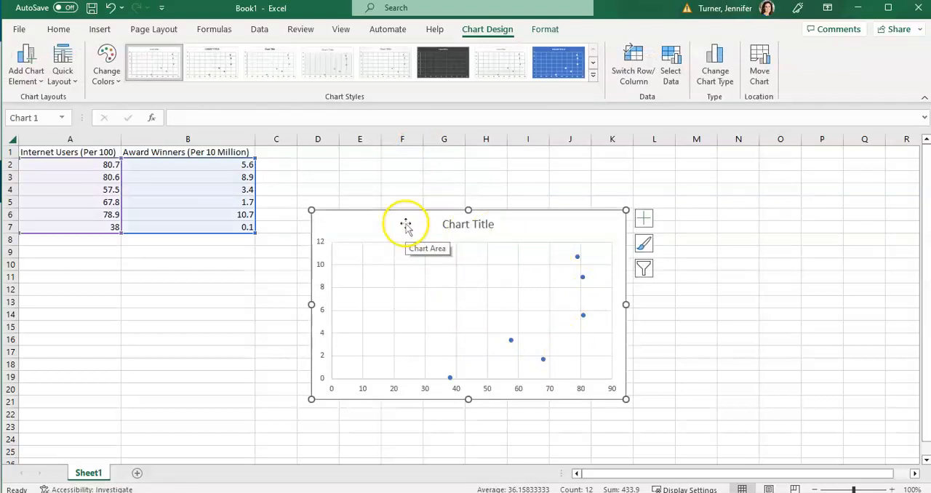
{"action": "left_click", "coordinate": [40, 84]}
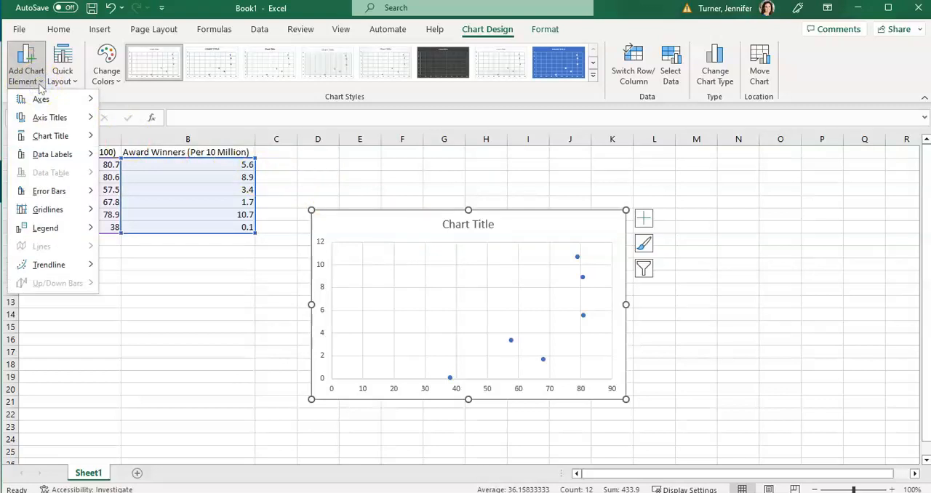
{"action": "left_click", "coordinate": [47, 121]}
{"action": "left_click", "coordinate": [41, 101]}
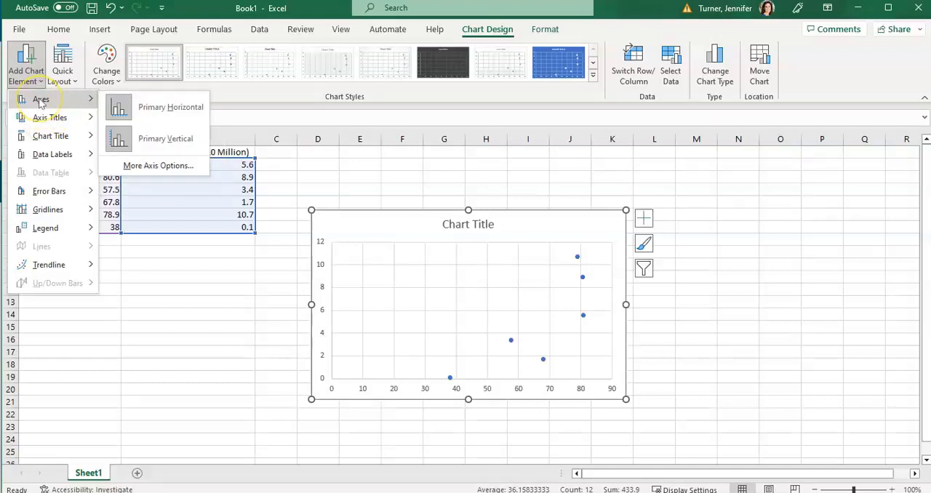
{"action": "left_click", "coordinate": [356, 232]}
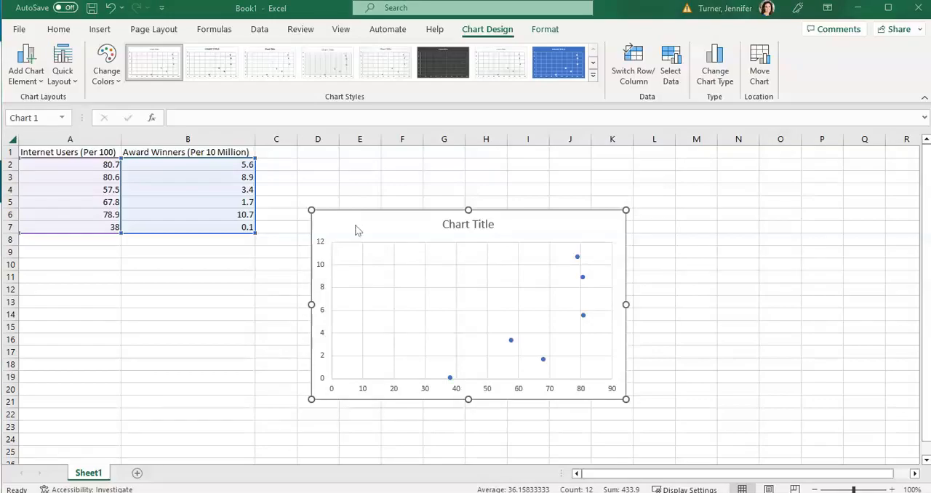
Switch to the homework page, choose scatterplot A as the graph matching the Excel chart, and check the answer
{"action": "key", "text": "alt+Tab"}
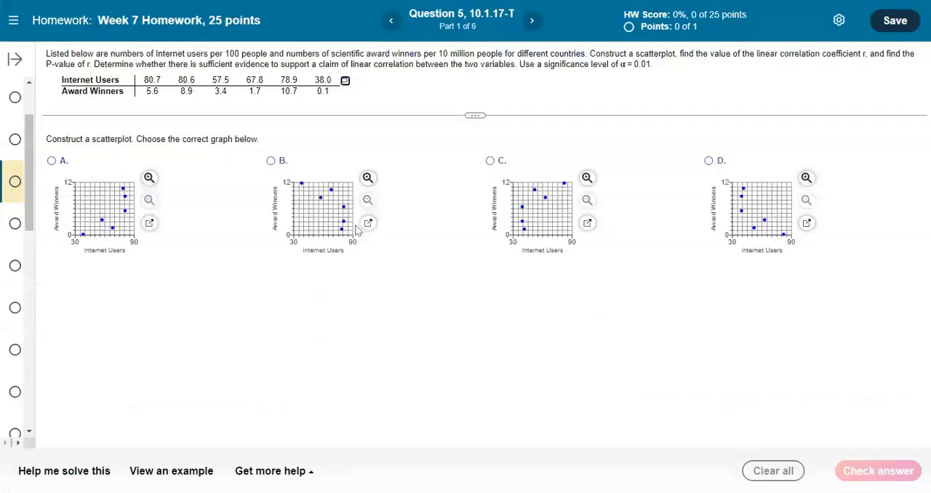
{"action": "left_click", "coordinate": [51, 160]}
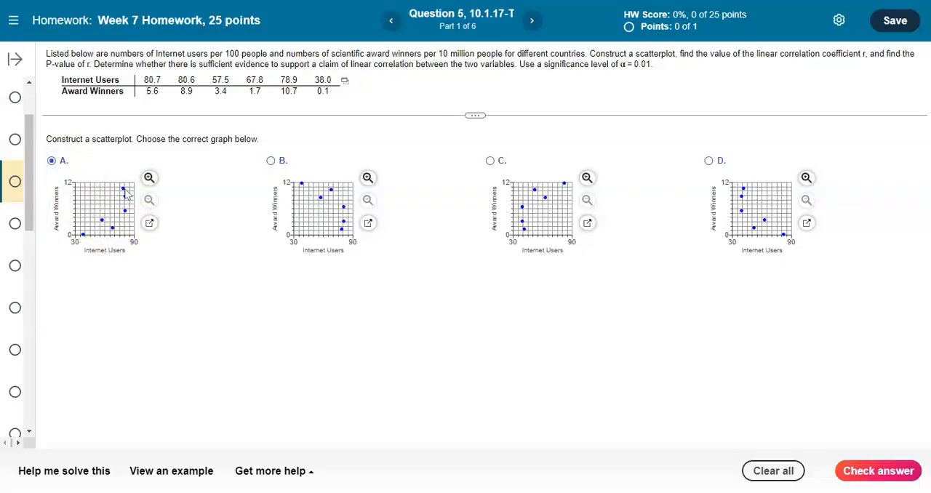
{"action": "key", "text": "alt+Tab"}
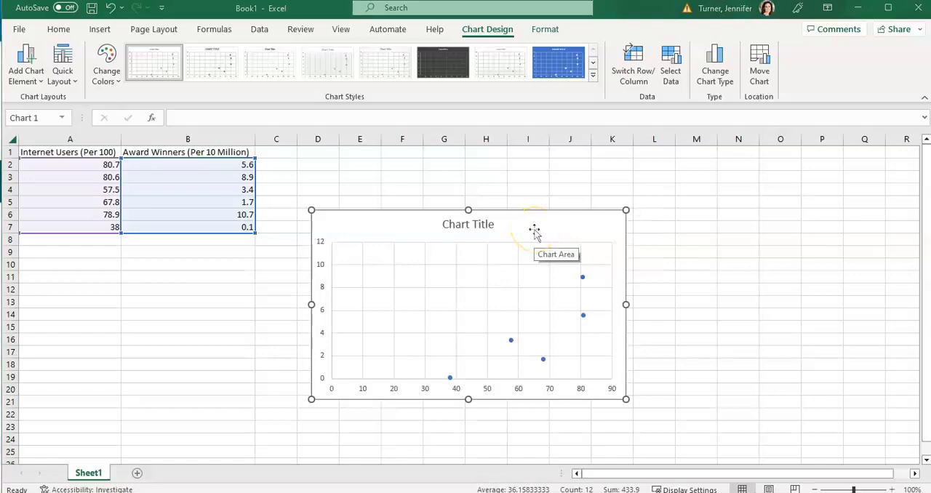
{"action": "key", "text": "alt+Tab"}
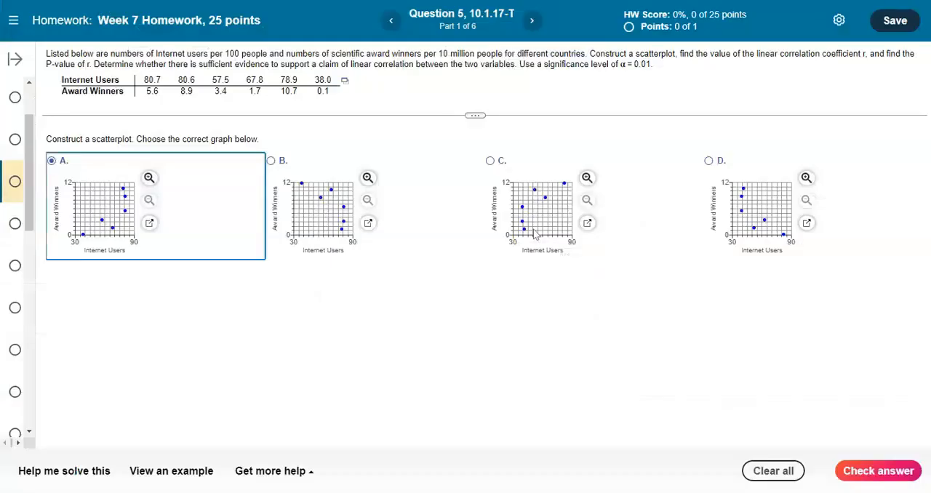
{"action": "left_click", "coordinate": [871, 470]}
{"action": "left_click", "coordinate": [472, 273]}
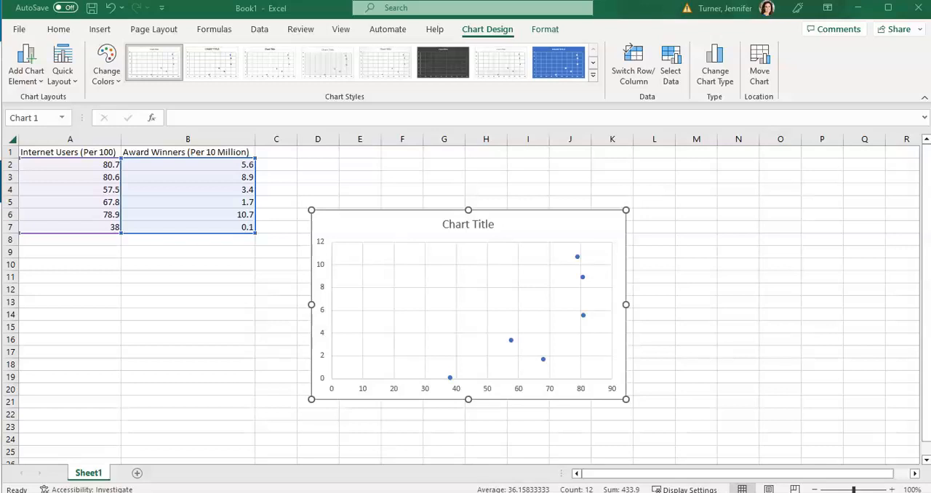
Switch to Excel and make sure the Analysis ToolPak and Analysis ToolPak - VBA add-ins are enabled
{"action": "left_click", "coordinate": [260, 34]}
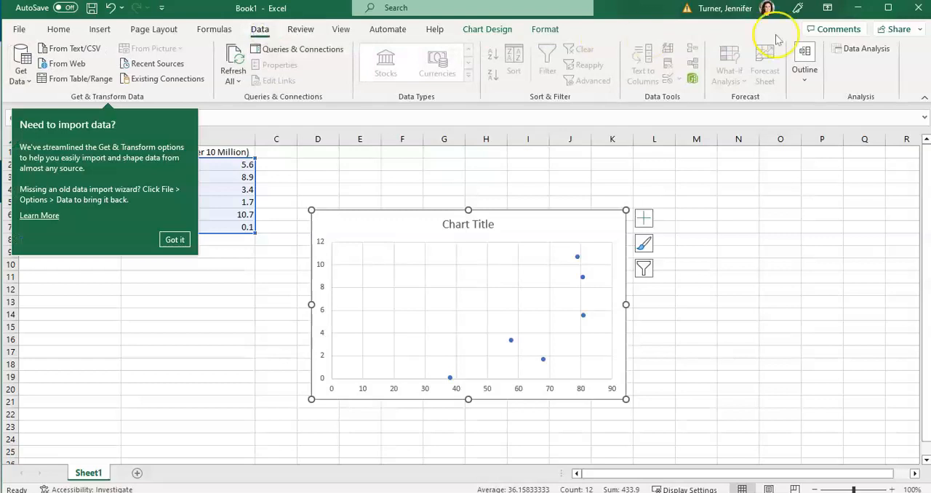
{"action": "left_click", "coordinate": [879, 54]}
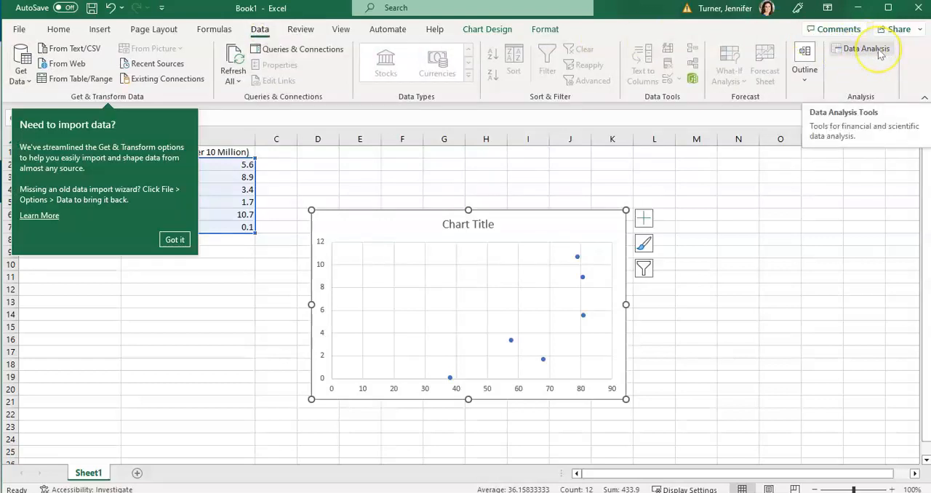
{"action": "left_click", "coordinate": [18, 29]}
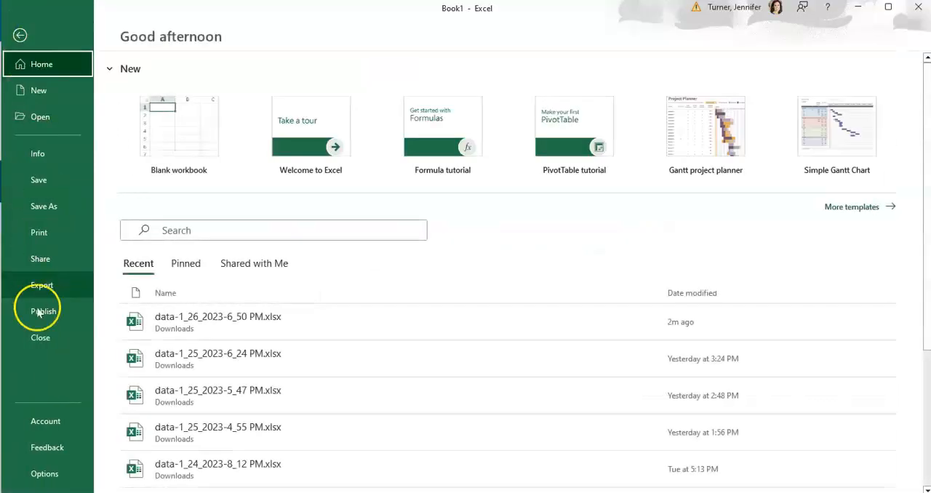
{"action": "left_click", "coordinate": [44, 474]}
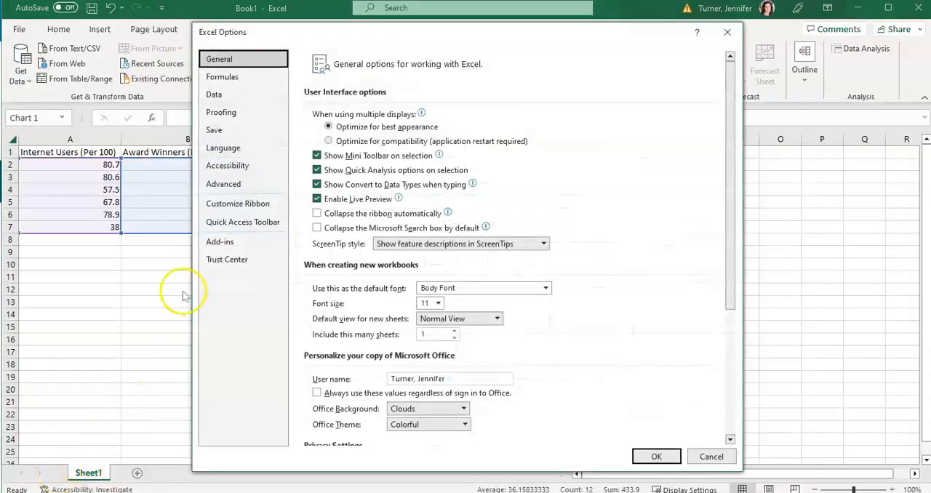
{"action": "left_click", "coordinate": [235, 247]}
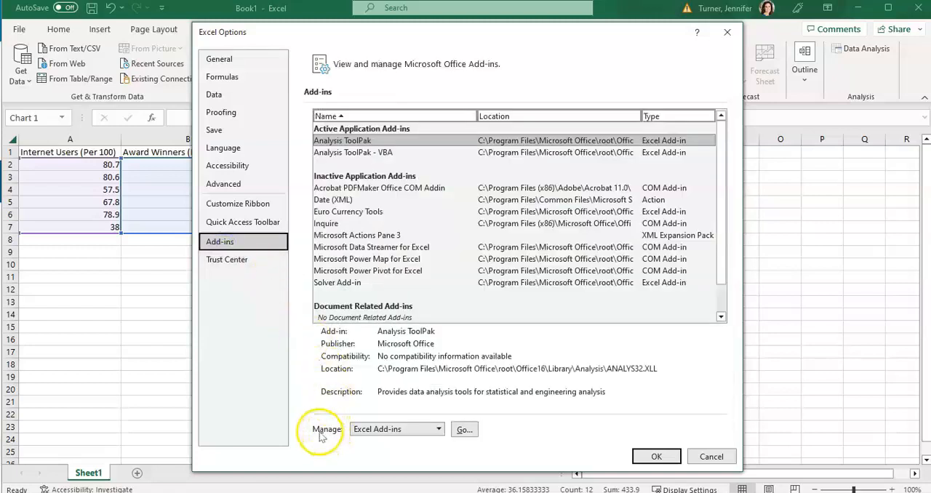
{"action": "left_click", "coordinate": [464, 430]}
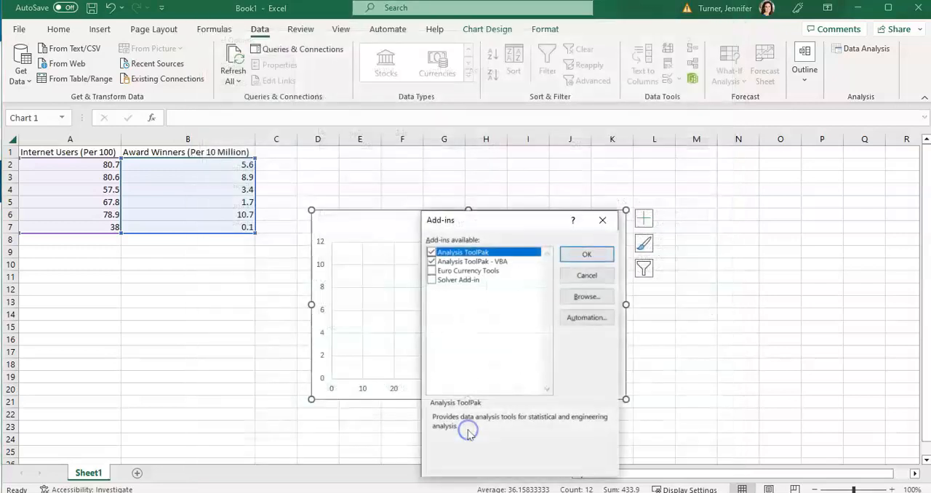
{"action": "left_click", "coordinate": [433, 262]}
{"action": "left_click", "coordinate": [432, 252]}
{"action": "left_click", "coordinate": [433, 261]}
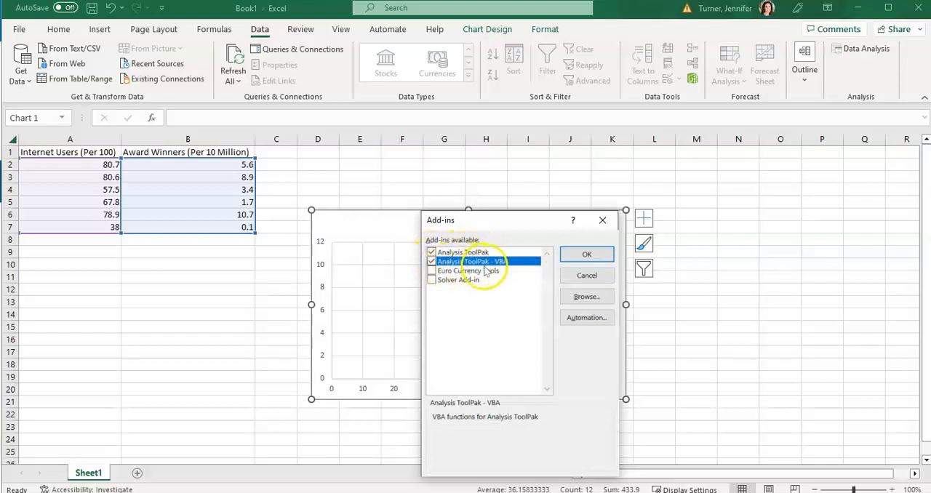
{"action": "left_click", "coordinate": [586, 255]}
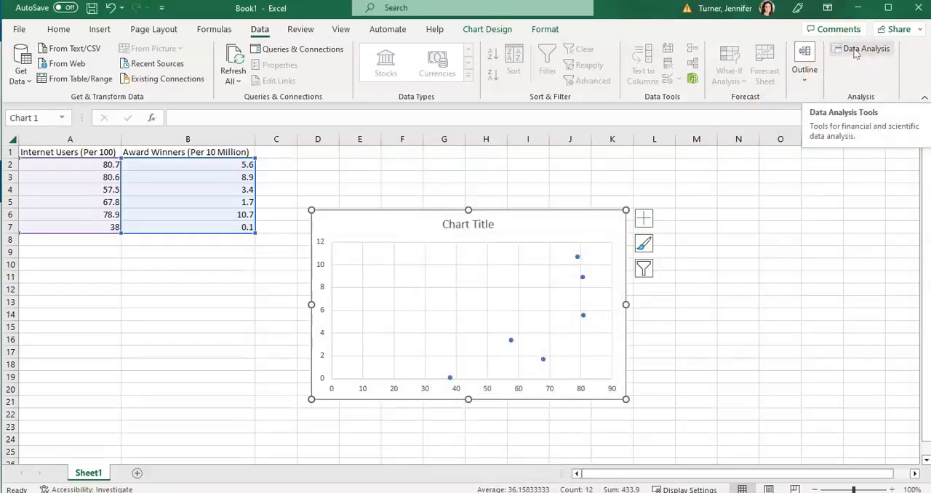
Start the Regression tool from the Data Analysis tools
{"action": "left_click", "coordinate": [48, 267]}
{"action": "left_click", "coordinate": [866, 48]}
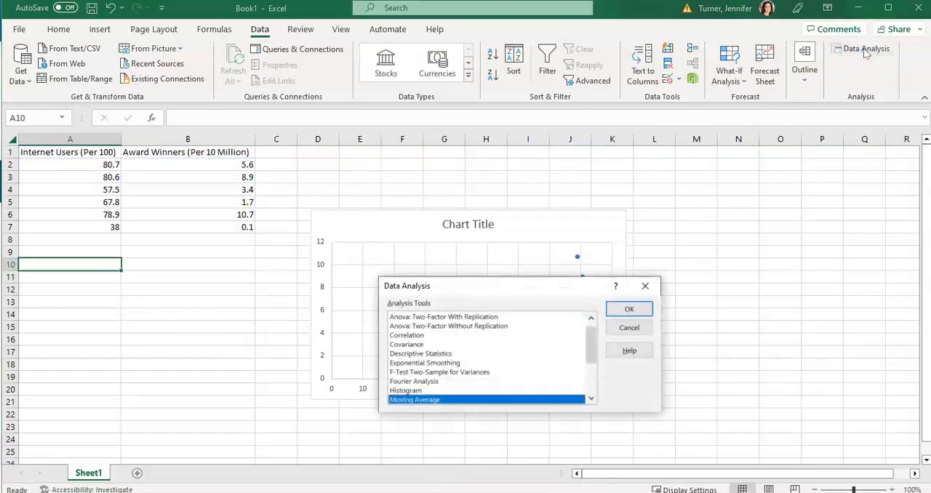
{"action": "left_click_drag", "start_coordinate": [589, 341], "coordinate": [596, 375]}
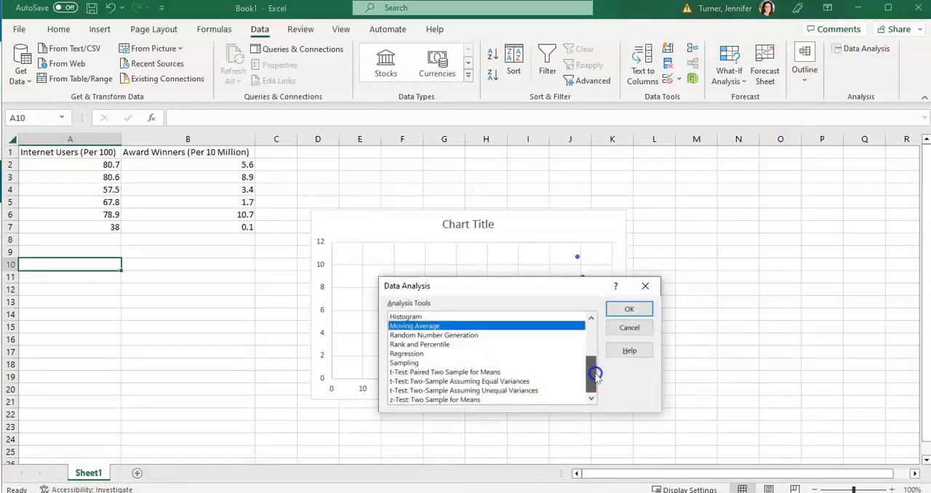
{"action": "left_click", "coordinate": [410, 355]}
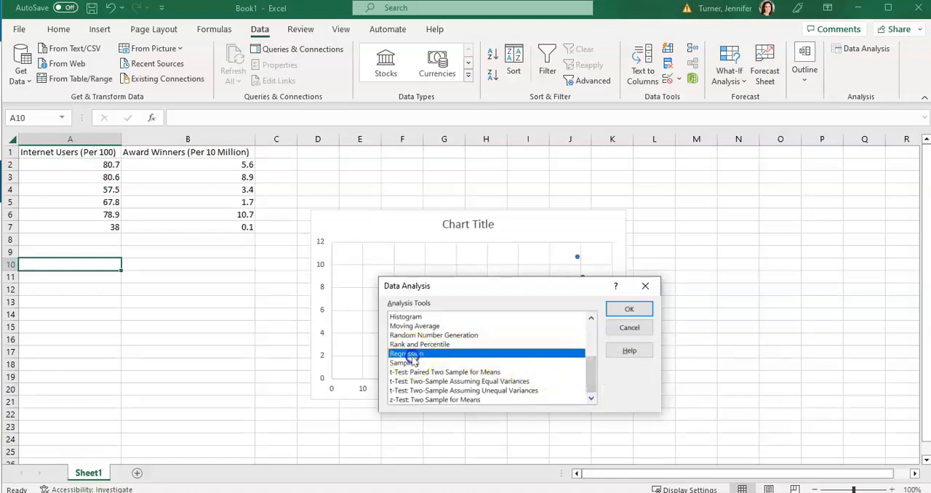
{"action": "left_click", "coordinate": [630, 310]}
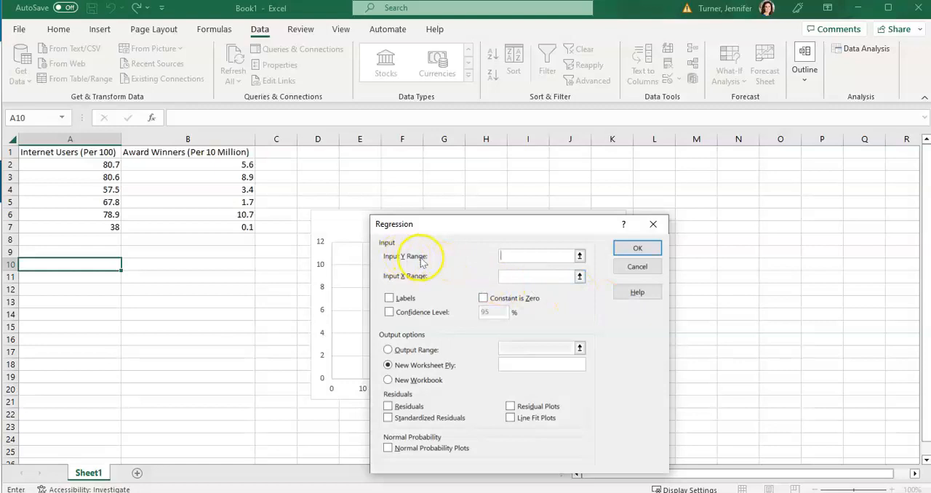
{"action": "left_click_drag", "start_coordinate": [228, 165], "coordinate": [231, 231]}
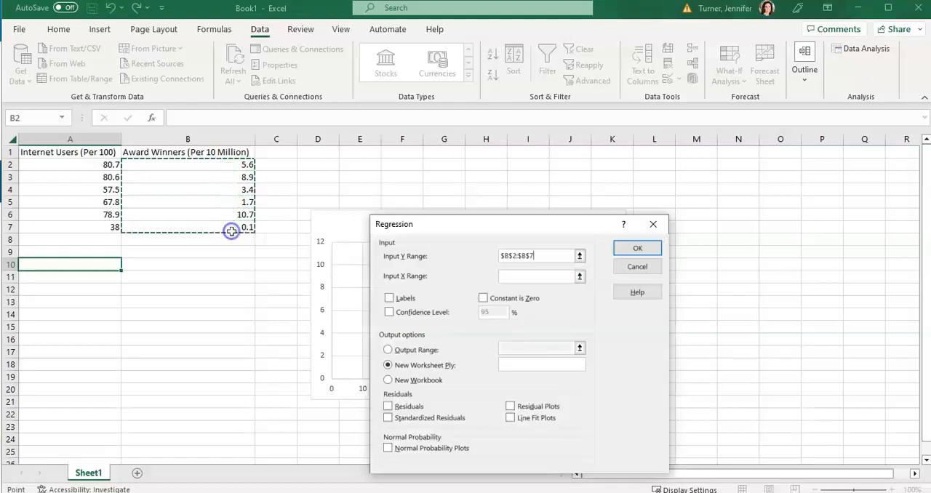
{"action": "left_click", "coordinate": [548, 278]}
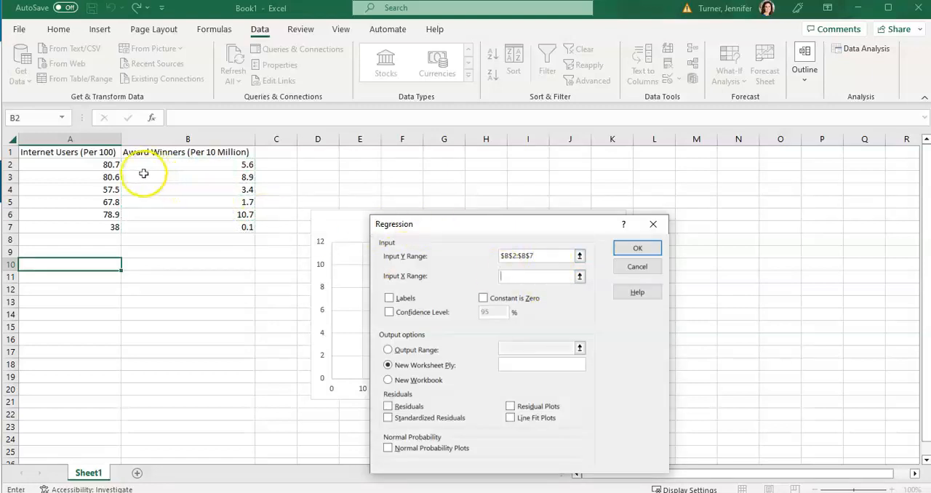
{"action": "left_click_drag", "start_coordinate": [80, 166], "coordinate": [101, 226]}
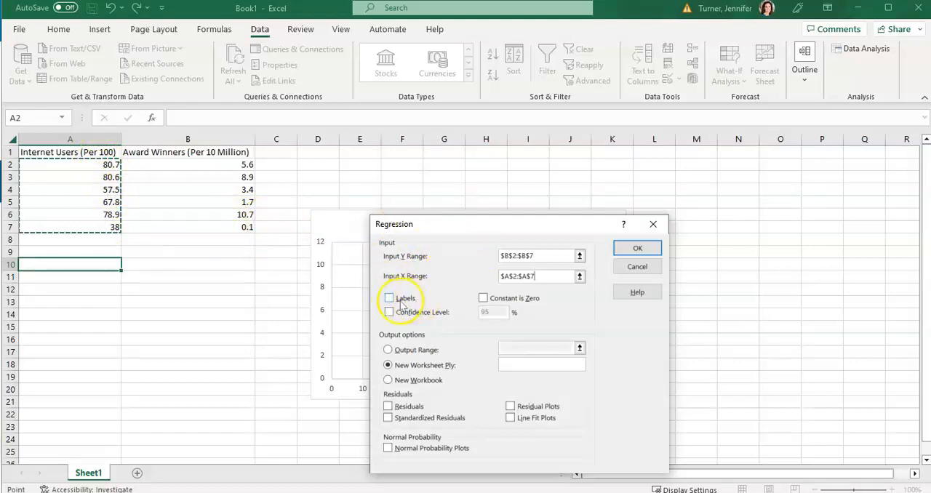
{"action": "left_click_drag", "start_coordinate": [546, 255], "coordinate": [473, 255]}
{"action": "key", "text": "BackSpace"}
{"action": "left_click_drag", "start_coordinate": [536, 275], "coordinate": [493, 279]}
{"action": "key", "text": "BackSpace"}
Set the regression's Y range to B1:B7 and X range to A1:A7, and mark the first row as labels
{"action": "left_click", "coordinate": [507, 255]}
{"action": "left_click", "coordinate": [222, 153]}
{"action": "left_click_drag", "start_coordinate": [222, 153], "coordinate": [226, 225]}
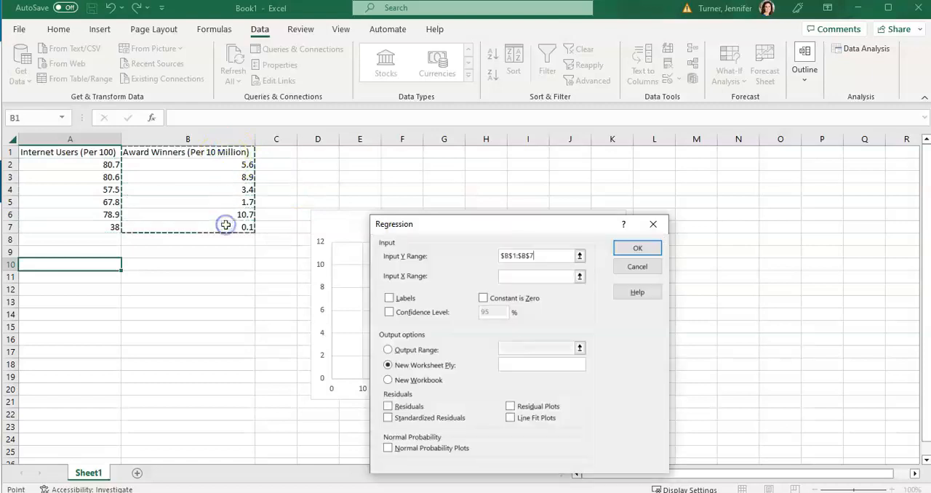
{"action": "left_click", "coordinate": [528, 276]}
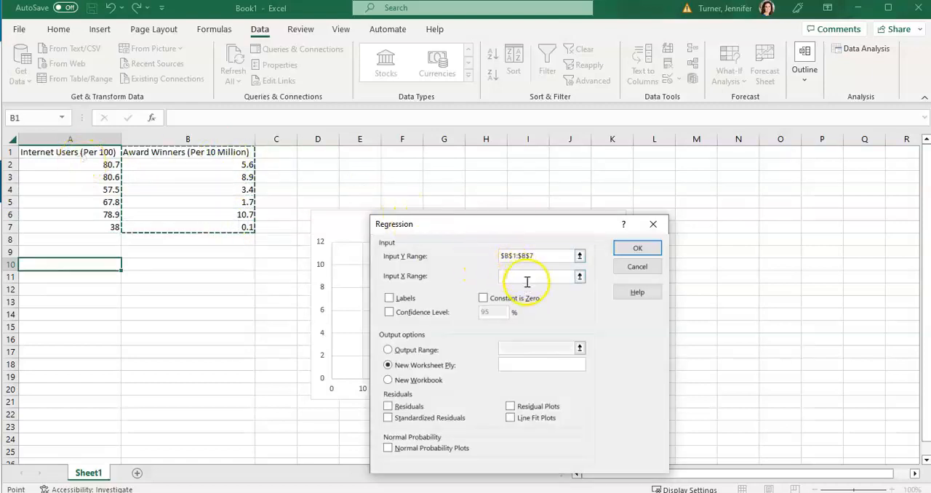
{"action": "left_click_drag", "start_coordinate": [46, 155], "coordinate": [73, 225]}
{"action": "left_click", "coordinate": [389, 299]}
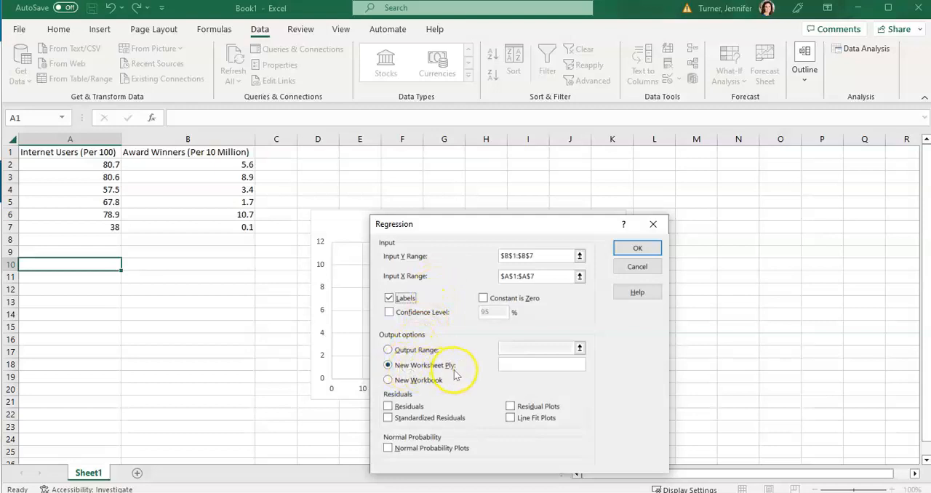
Run the regression with its output range set to cell A10, and move the scatterplot clear of the summary output
{"action": "left_click", "coordinate": [388, 350]}
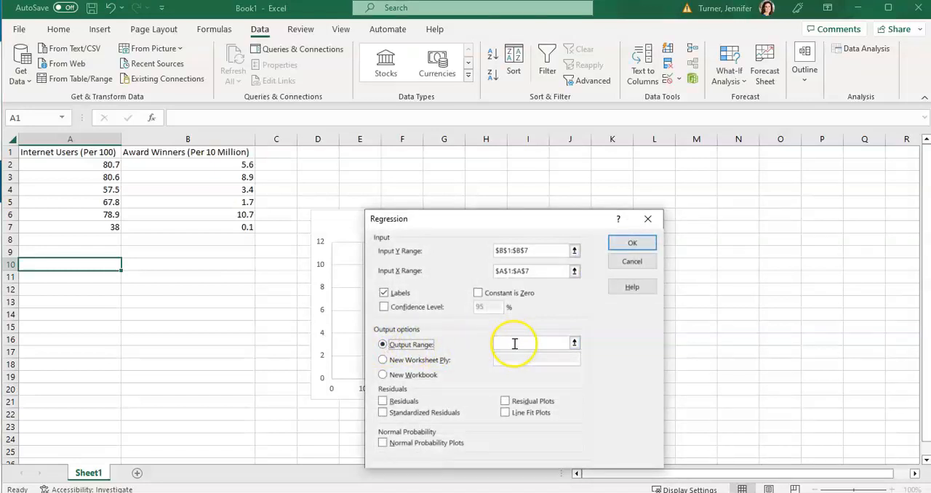
{"action": "left_click", "coordinate": [515, 344]}
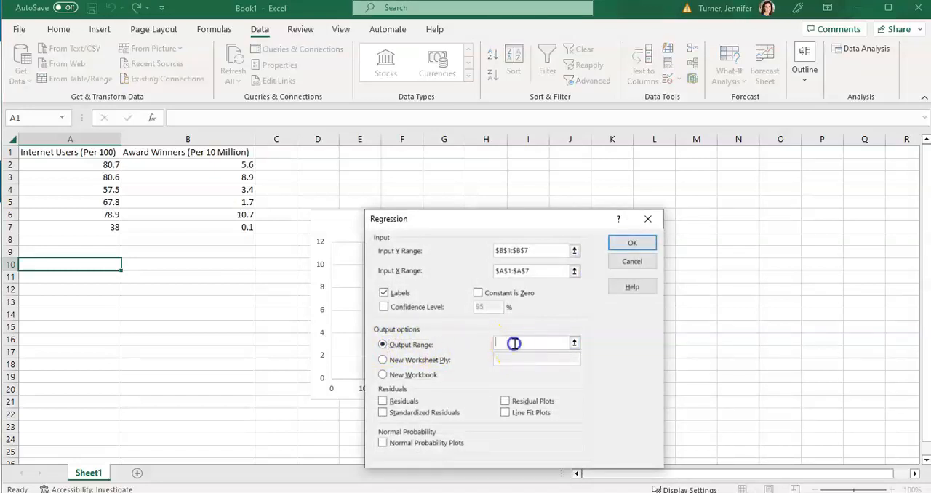
{"action": "left_click", "coordinate": [71, 265]}
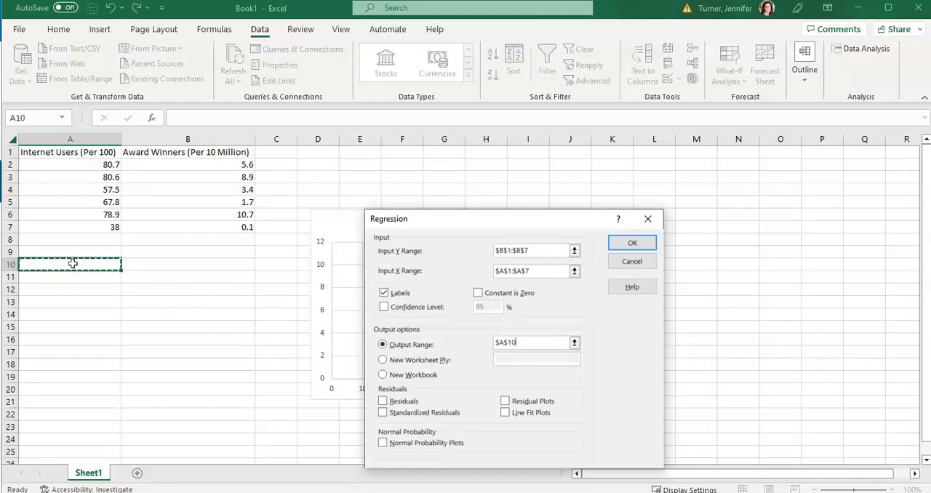
{"action": "left_click", "coordinate": [633, 244]}
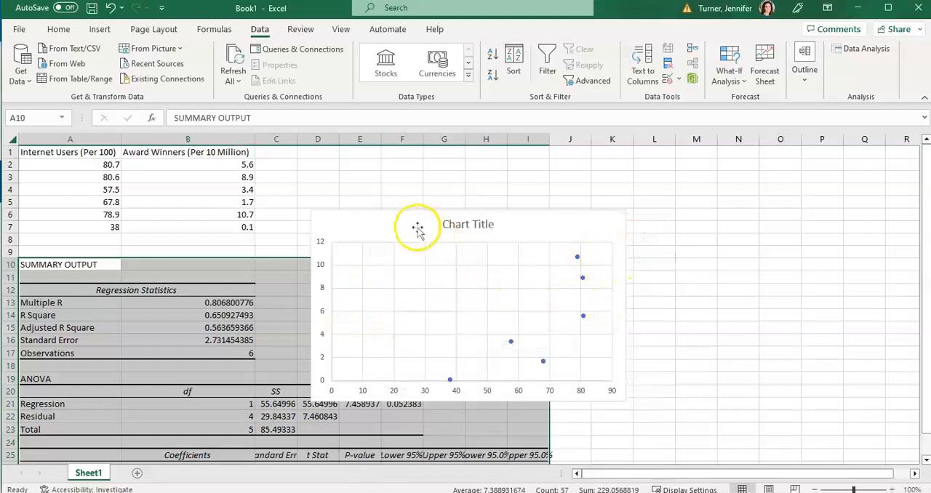
{"action": "left_click_drag", "start_coordinate": [402, 225], "coordinate": [600, 182]}
{"action": "scroll", "coordinate": [345, 269], "scroll_direction": "down", "scroll_amount": 2}
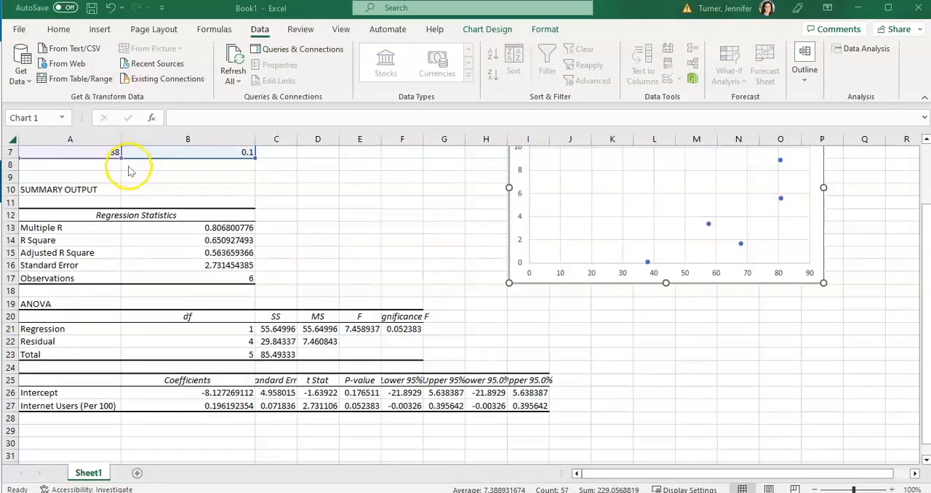
Highlight the Multiple R label and its value in A13 and B13 with yellow fill
{"action": "left_click", "coordinate": [78, 229]}
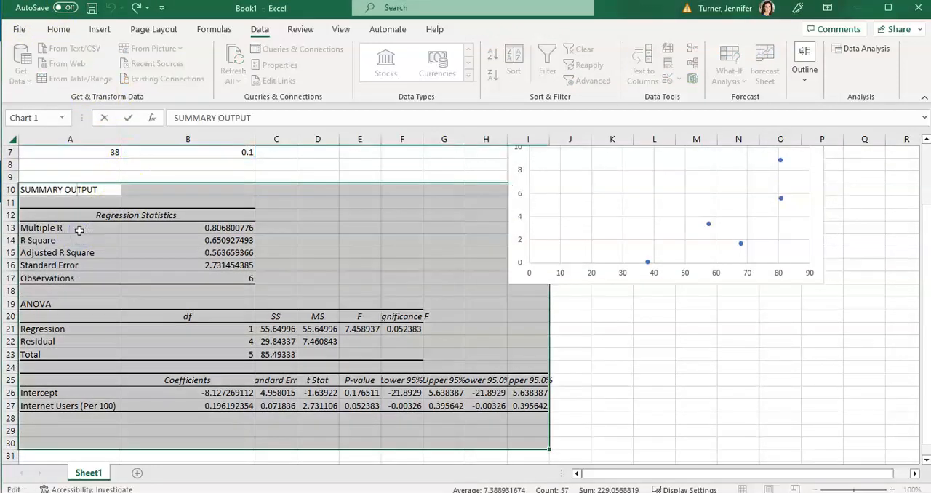
{"action": "left_click", "coordinate": [187, 229]}
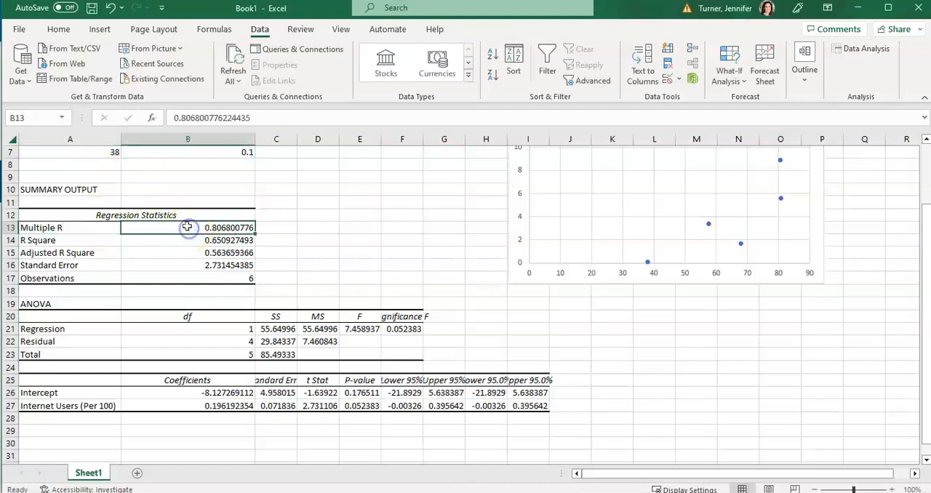
{"action": "left_click", "coordinate": [58, 29]}
{"action": "left_click", "coordinate": [169, 75]}
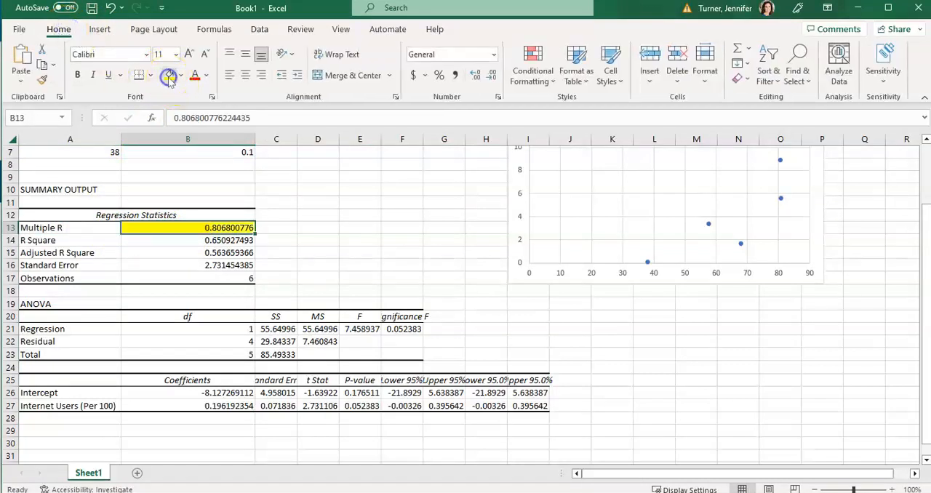
{"action": "left_click", "coordinate": [104, 225]}
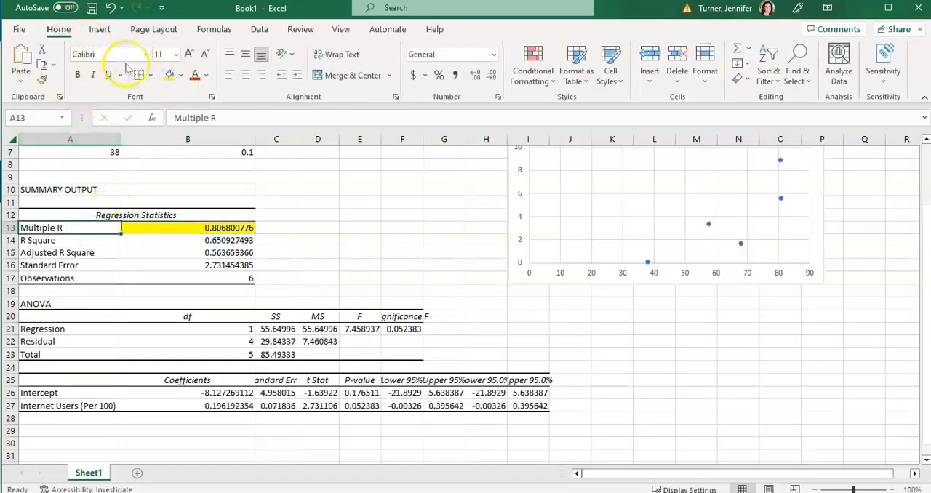
{"action": "left_click", "coordinate": [166, 76]}
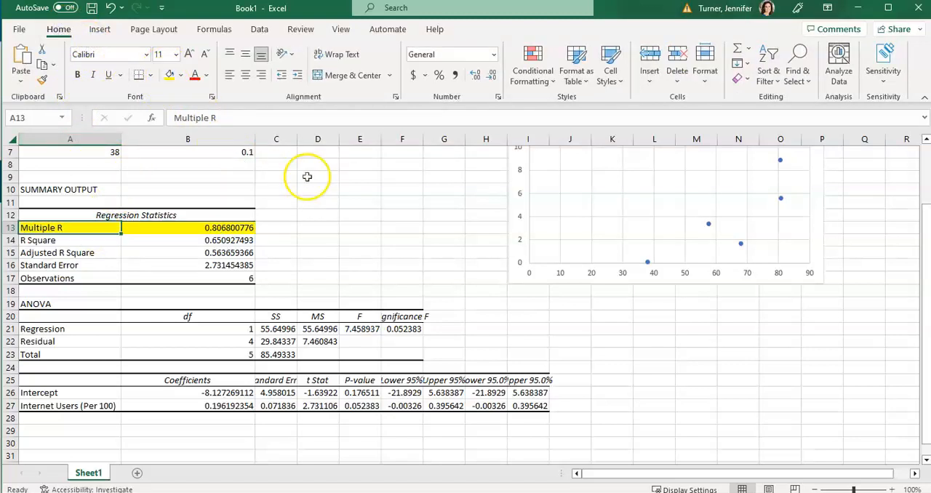
Reduce the Multiple R value in B13 to three displayed decimal places, as the homework question requires
{"action": "left_click", "coordinate": [248, 227]}
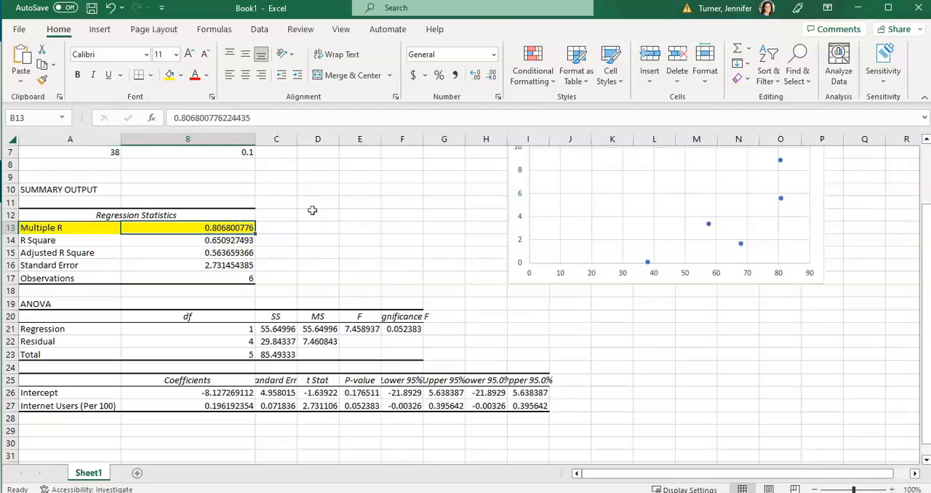
{"action": "key", "text": "alt+Tab"}
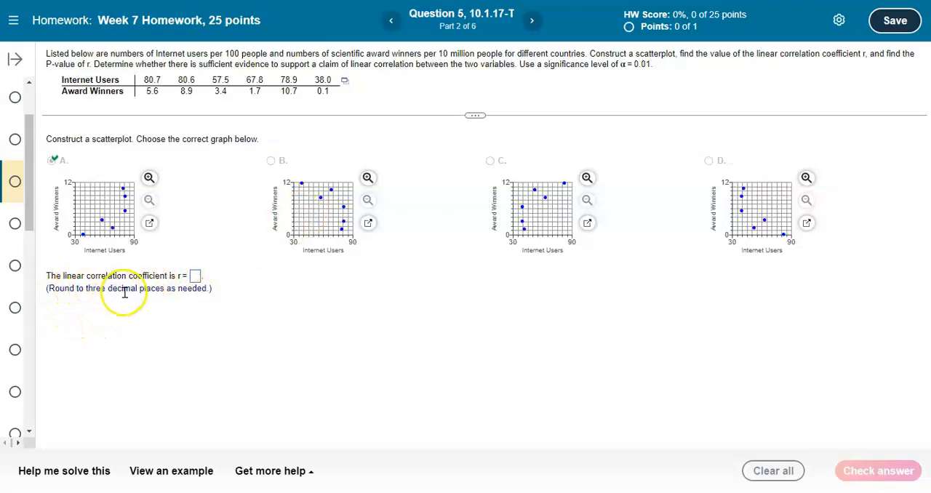
{"action": "key", "text": "alt+Tab"}
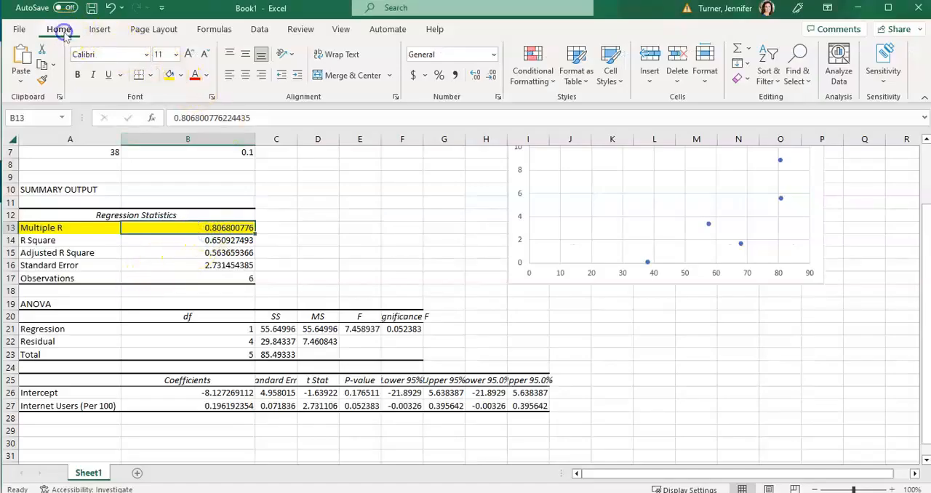
{"action": "left_click", "coordinate": [492, 77]}
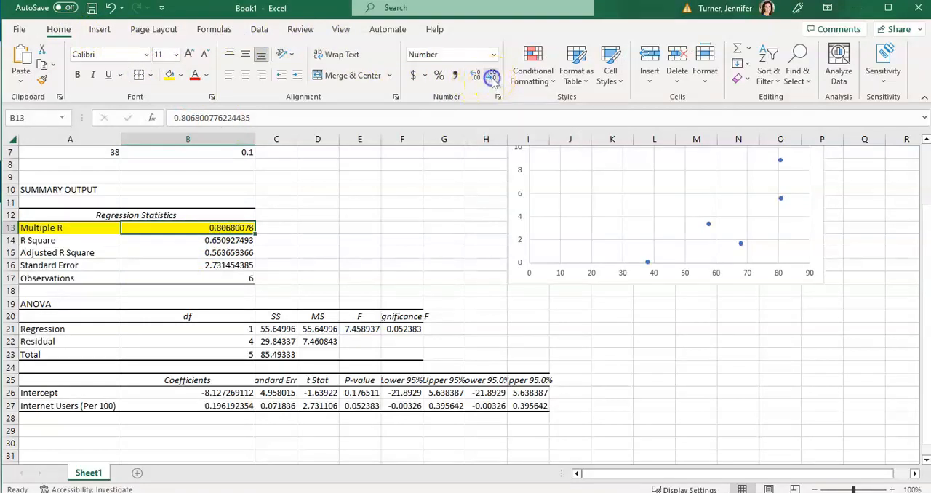
{"action": "left_click", "coordinate": [492, 77]}
{"action": "left_click", "coordinate": [493, 77]}
{"action": "left_click", "coordinate": [493, 77]}
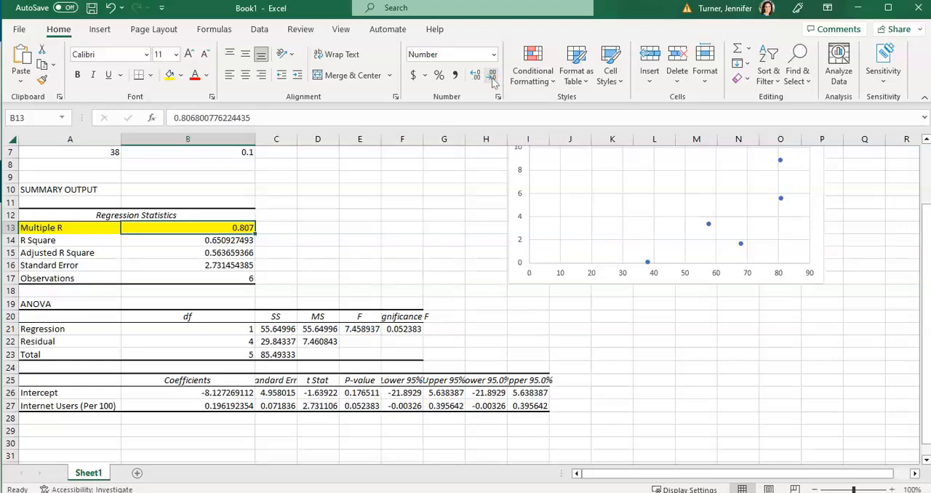
Switch to the homework page, enter .807 as the linear correlation coefficient r, and check the answer
{"action": "key", "text": "alt+Tab"}
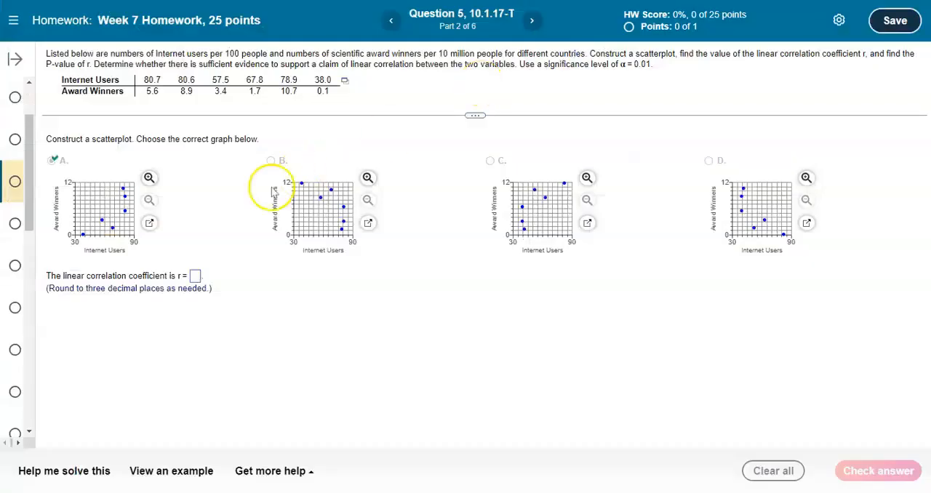
{"action": "left_click", "coordinate": [196, 277]}
{"action": "type", "text": ".807"}
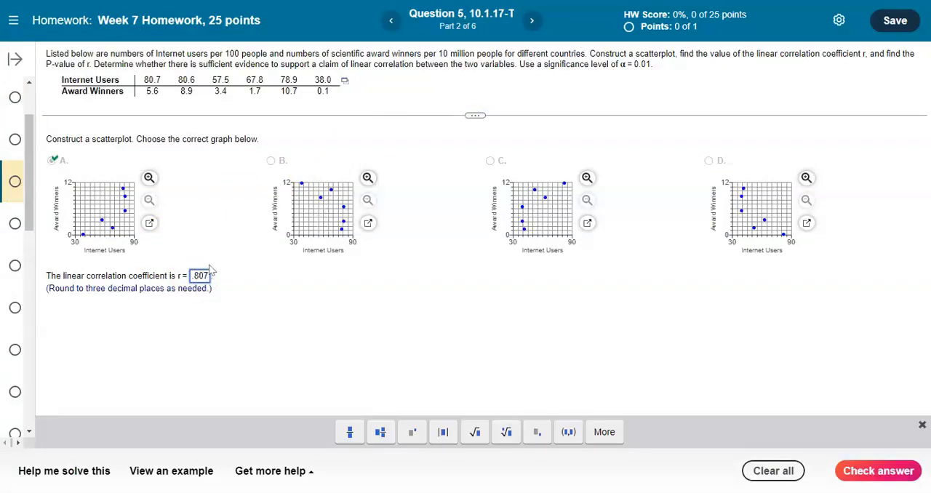
{"action": "key", "text": "Return"}
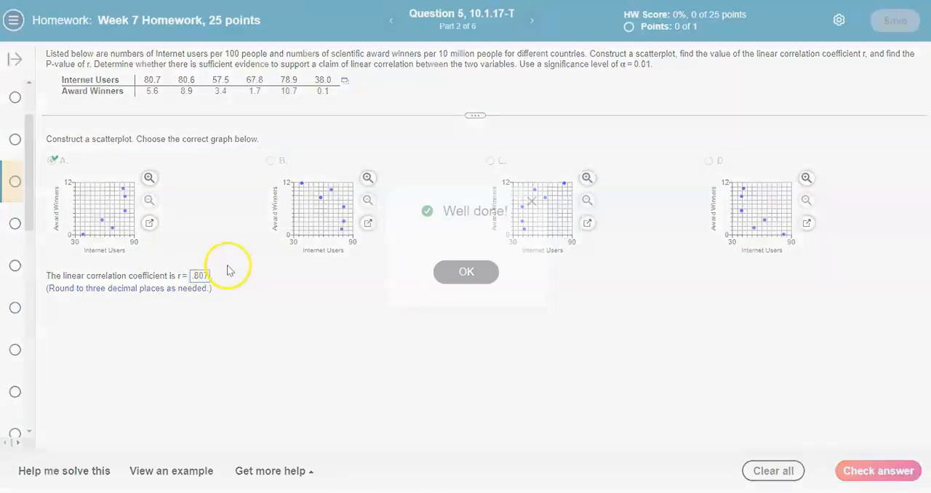
{"action": "left_click", "coordinate": [464, 271]}
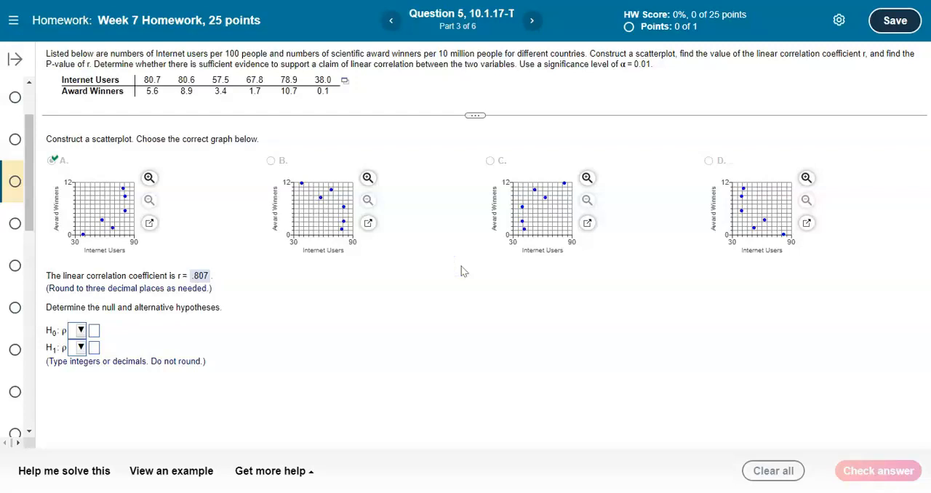
{"action": "left_click", "coordinate": [437, 272]}
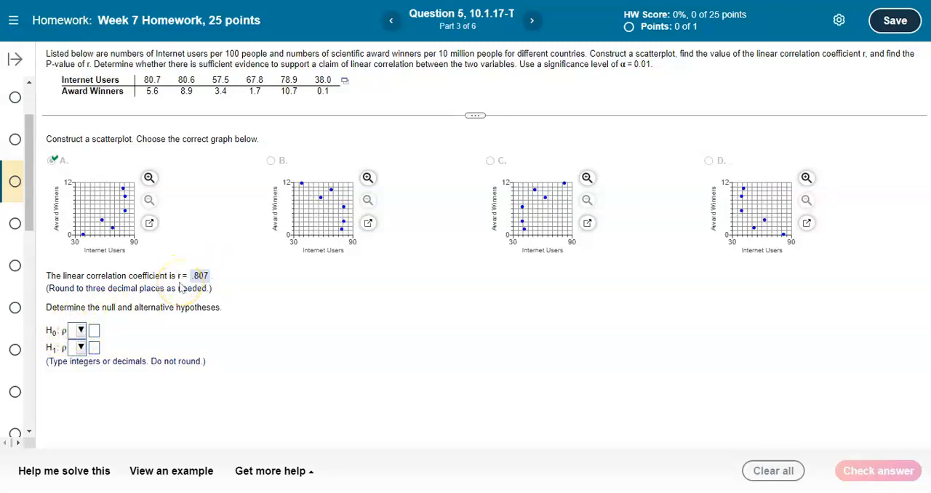
Set the null hypothesis to ρ = 0 and the alternative hypothesis to ρ ≠ 0, and check the answer
{"action": "left_click", "coordinate": [80, 332]}
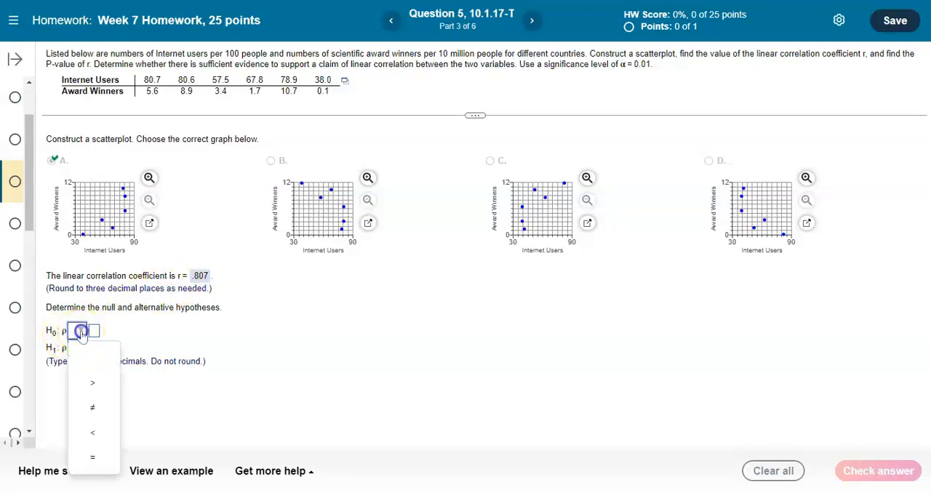
{"action": "left_click", "coordinate": [93, 457]}
{"action": "left_click", "coordinate": [94, 333]}
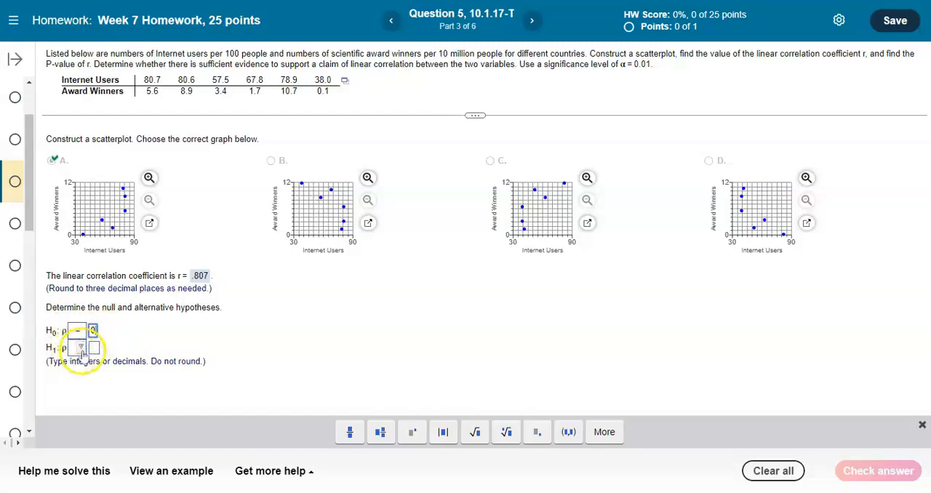
{"action": "left_click", "coordinate": [80, 347]}
{"action": "left_click", "coordinate": [93, 268]}
{"action": "left_click", "coordinate": [95, 350]}
{"action": "type", "text": "0"}
{"action": "left_click", "coordinate": [103, 352]}
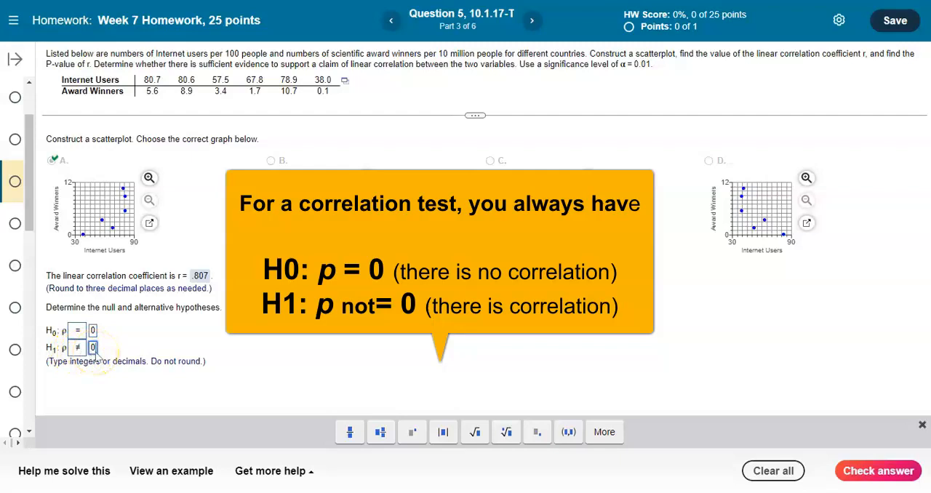
{"action": "left_click", "coordinate": [882, 472]}
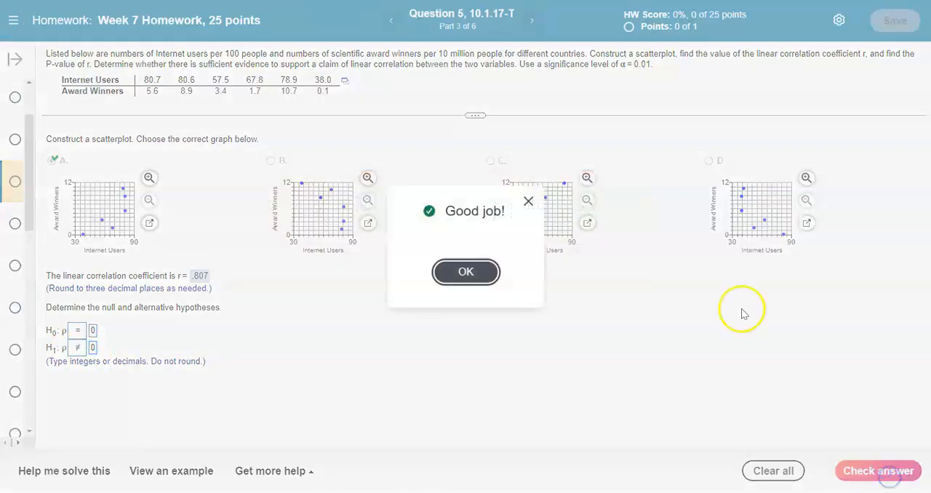
{"action": "left_click", "coordinate": [466, 271]}
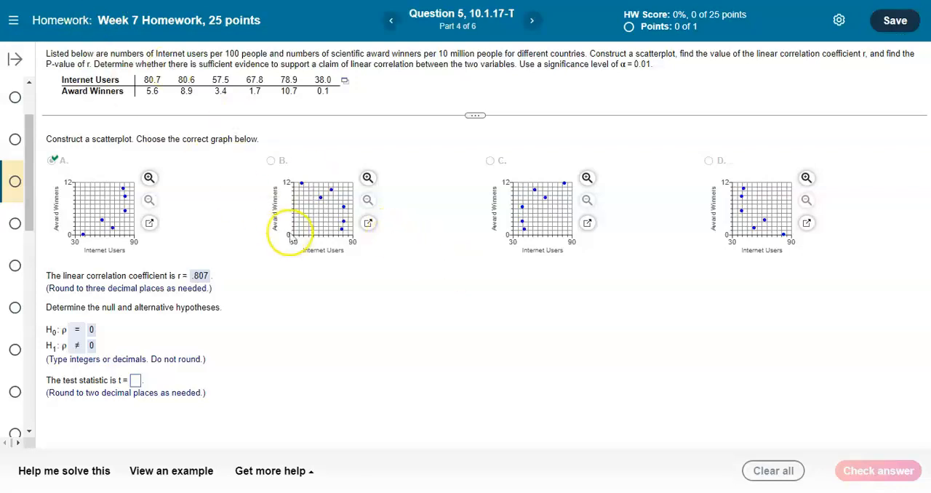
Switch to Excel and highlight the Internet Users t Stat in D27 with a light orange fill
{"action": "key", "text": "alt+Tab"}
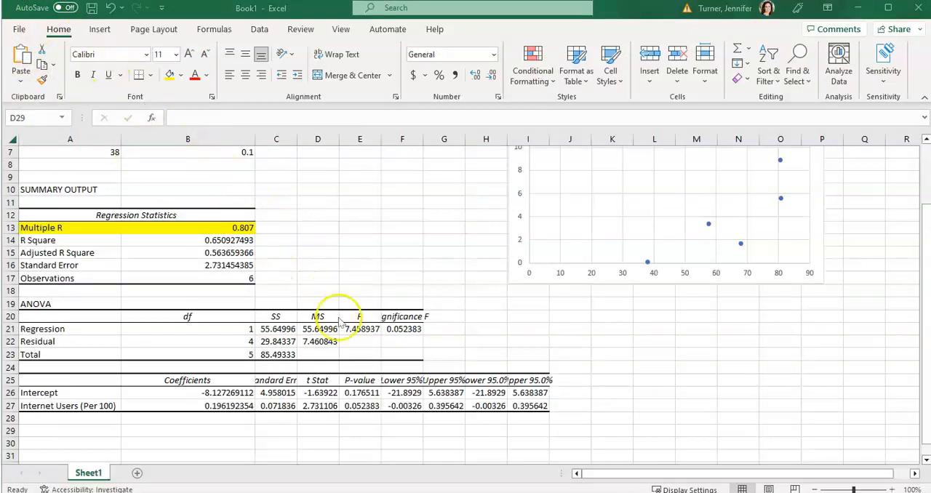
{"action": "left_click", "coordinate": [326, 406]}
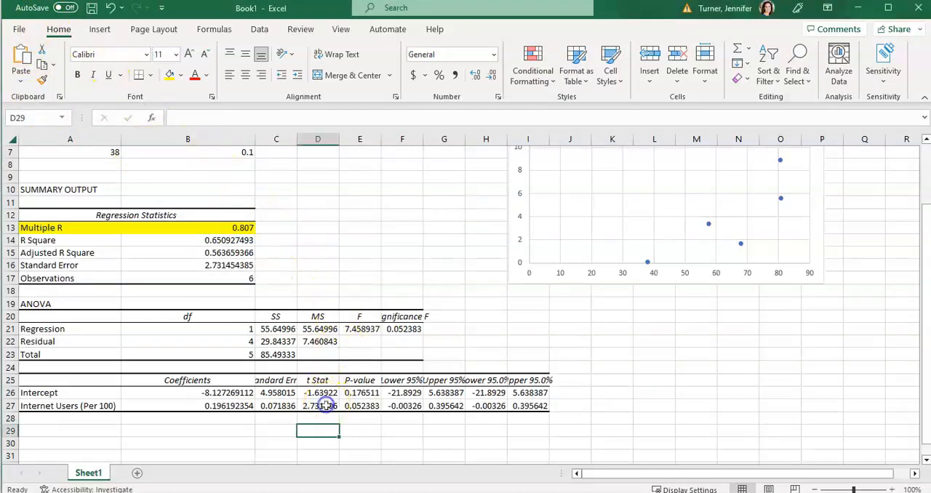
{"action": "left_click", "coordinate": [184, 75]}
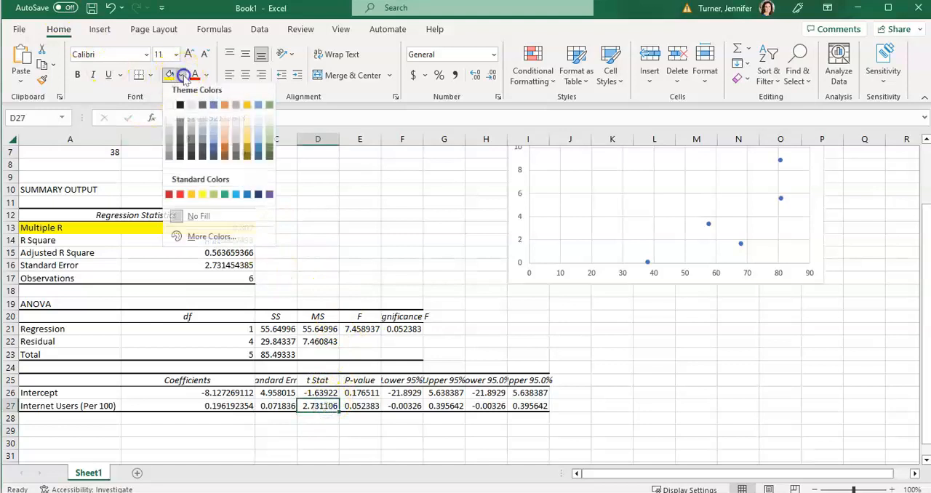
{"action": "left_click", "coordinate": [227, 144]}
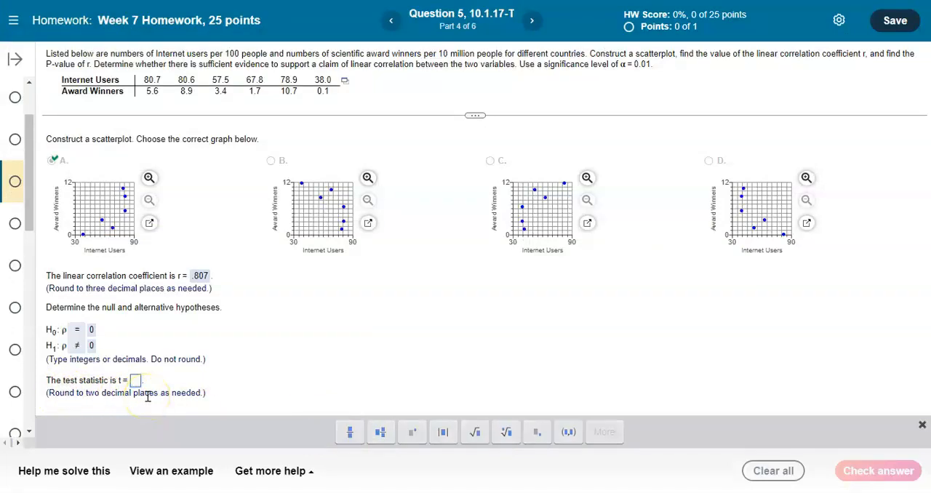
Reduce the Internet Users t Stat in D27 to two displayed decimal places in Excel
{"action": "key", "text": "alt+Tab"}
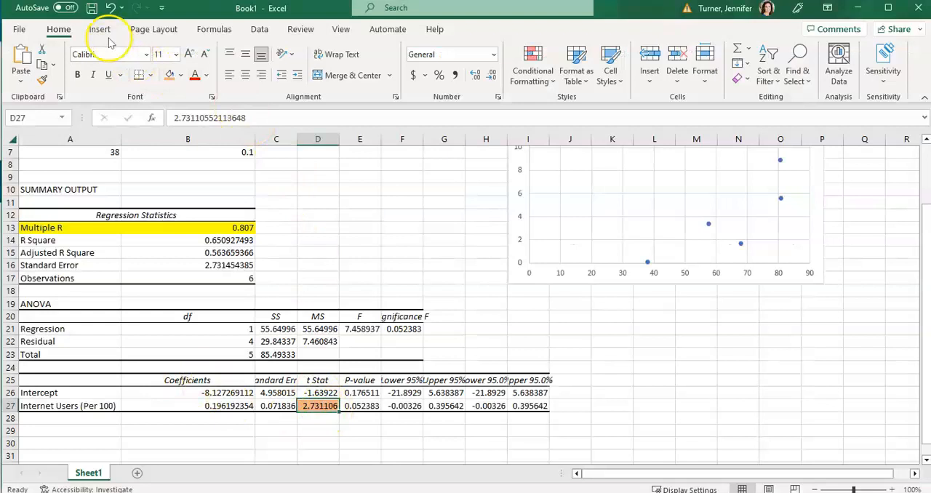
{"action": "left_click", "coordinate": [493, 76]}
{"action": "left_click", "coordinate": [492, 76]}
{"action": "left_click", "coordinate": [493, 76]}
{"action": "left_click", "coordinate": [493, 76]}
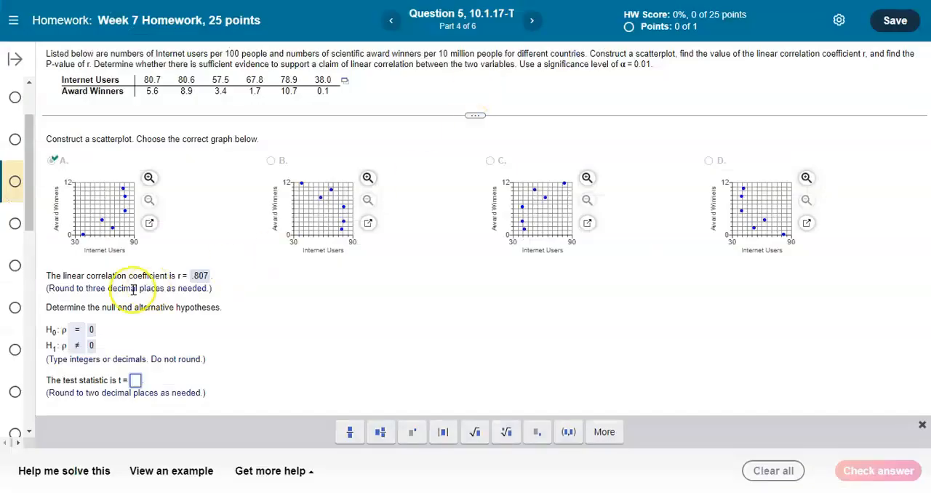
Switch to the homework page, enter 2.73 as the test statistic t, and check the answer
{"action": "left_click", "coordinate": [135, 381]}
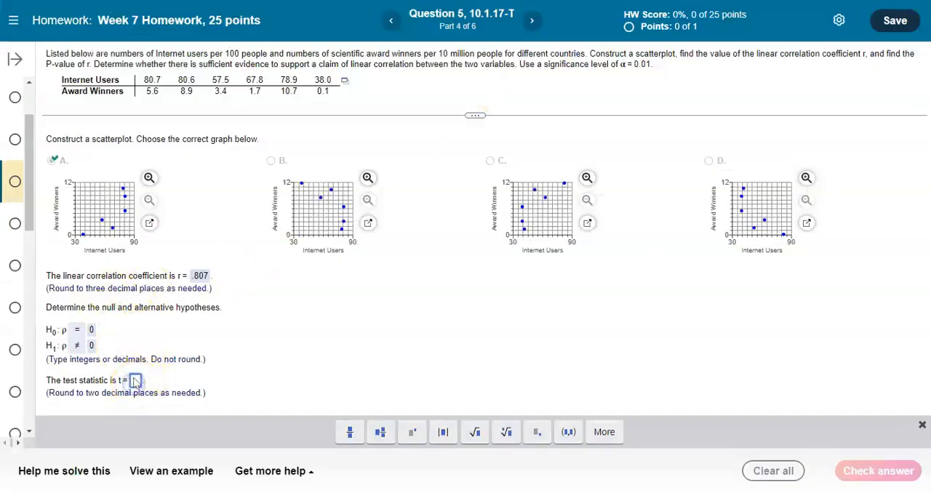
{"action": "type", "text": "2.73"}
{"action": "key", "text": "Return"}
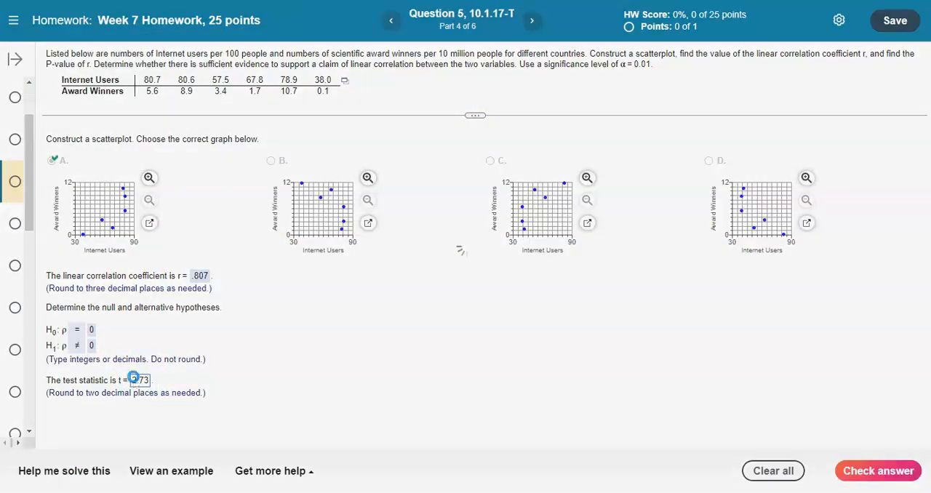
{"action": "left_click", "coordinate": [468, 275]}
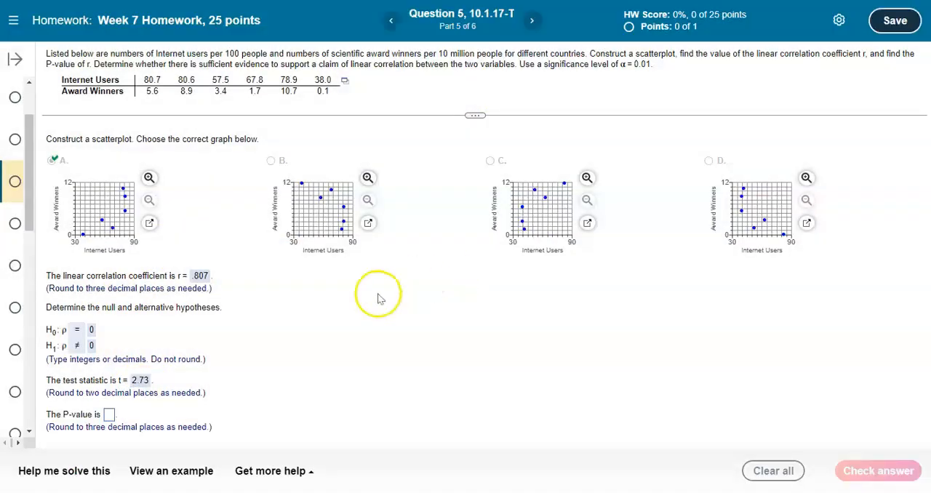
Switch to Excel and highlight the Internet Users P-value in E27 with a light blue fill
{"action": "key", "text": "alt+Tab"}
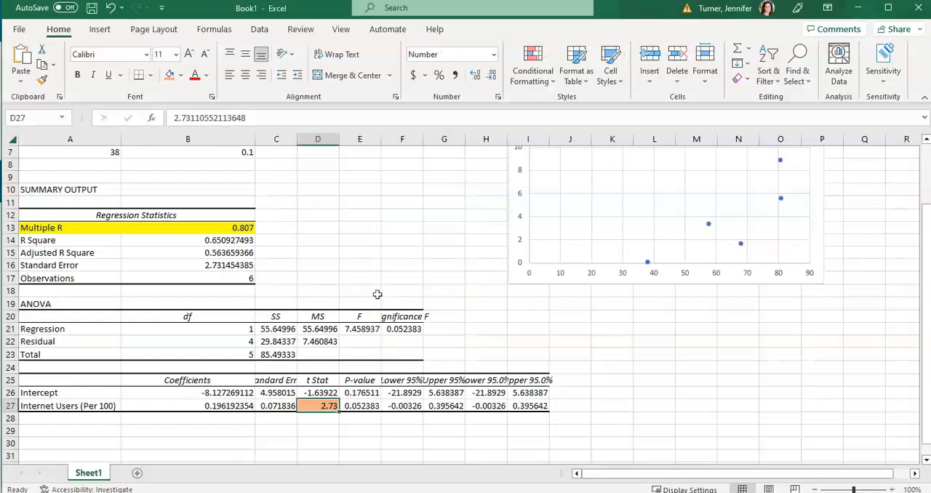
{"action": "left_click", "coordinate": [367, 406]}
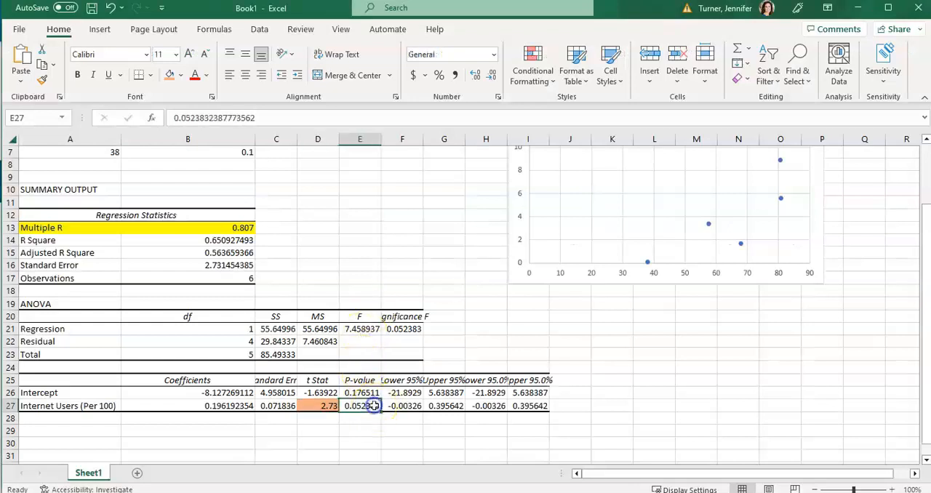
{"action": "left_click", "coordinate": [180, 75]}
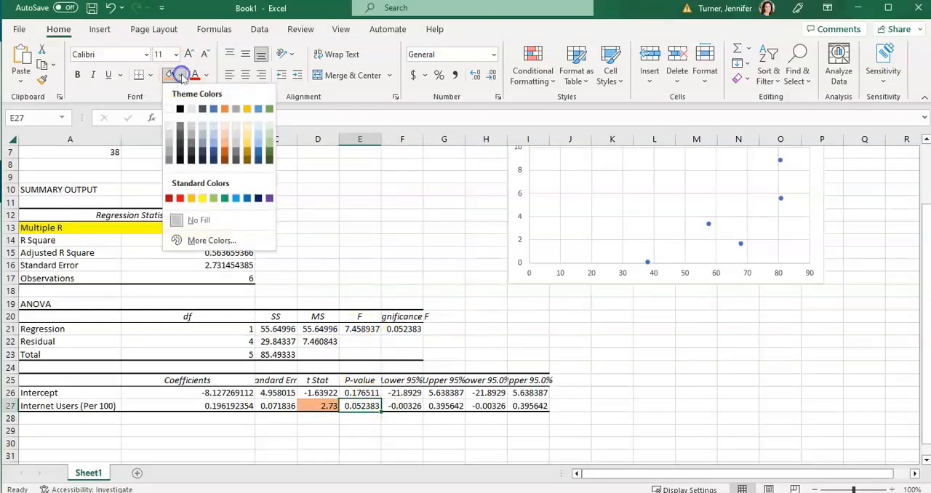
{"action": "left_click", "coordinate": [258, 139]}
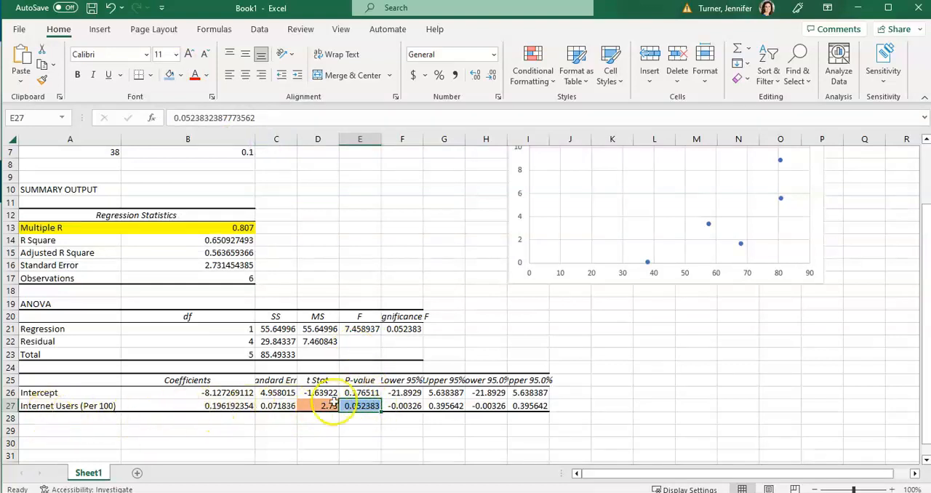
{"action": "left_click", "coordinate": [75, 405]}
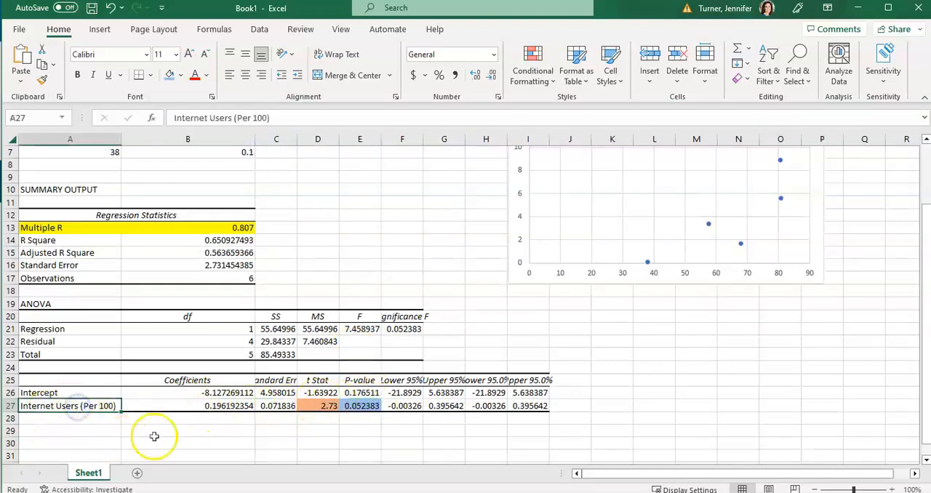
Reduce the Internet Users P-value in E27 to three displayed decimal places in Excel
{"action": "left_click", "coordinate": [361, 405]}
{"action": "key", "text": "alt+Tab"}
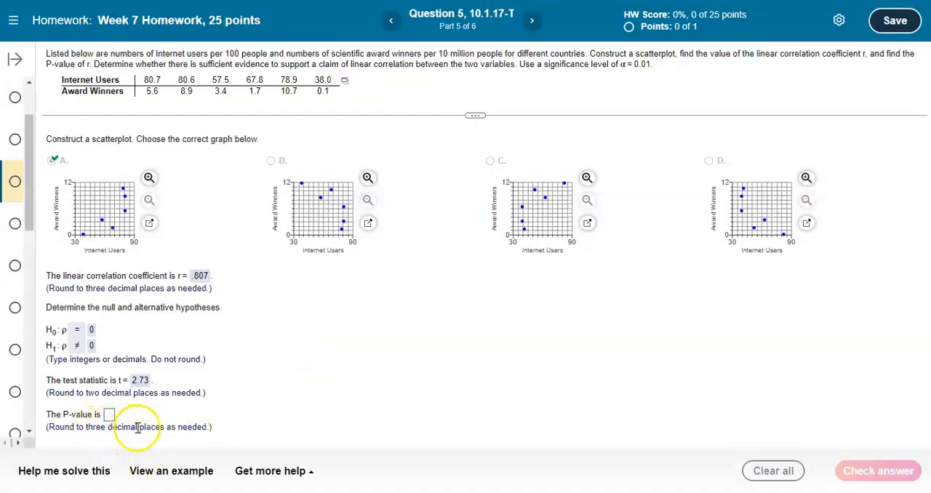
{"action": "key", "text": "alt+Tab"}
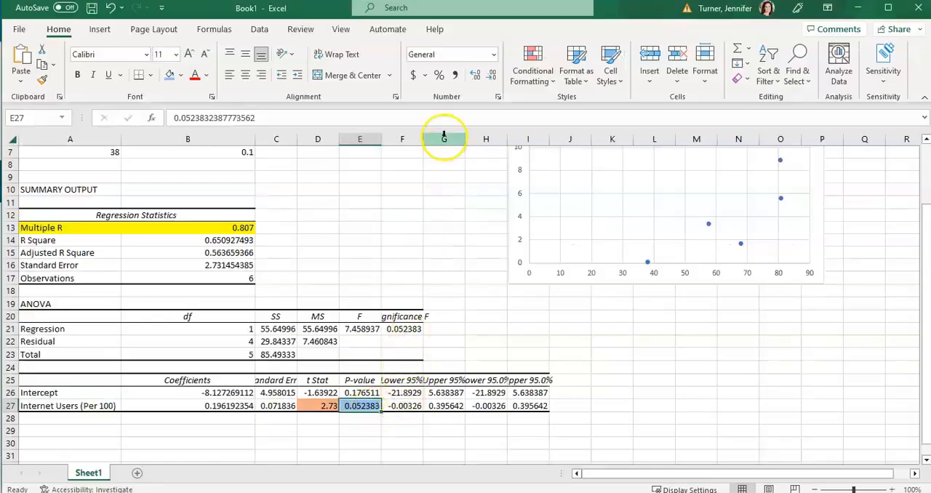
{"action": "left_click", "coordinate": [493, 77]}
{"action": "left_click", "coordinate": [493, 77]}
{"action": "left_click", "coordinate": [493, 77]}
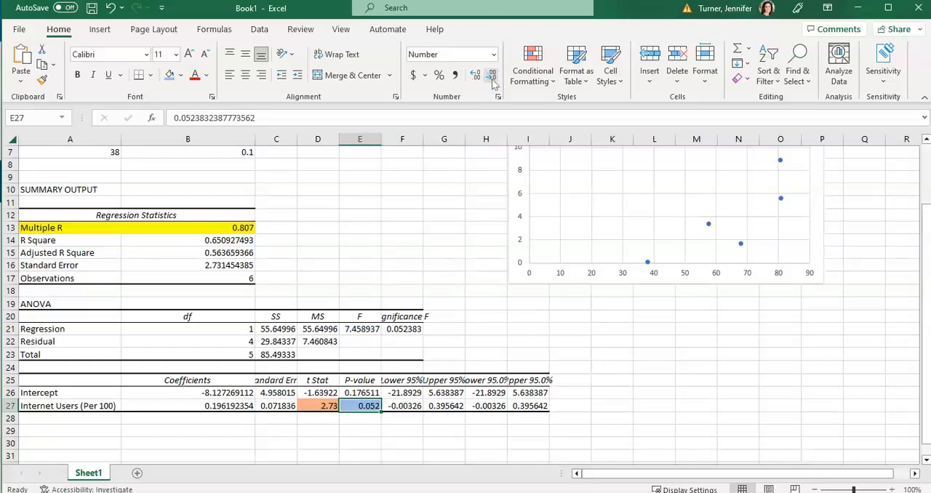
Switch to the homework page, enter .052 as the P-value, and check the answer
{"action": "key", "text": "alt+Tab"}
{"action": "left_click", "coordinate": [108, 414]}
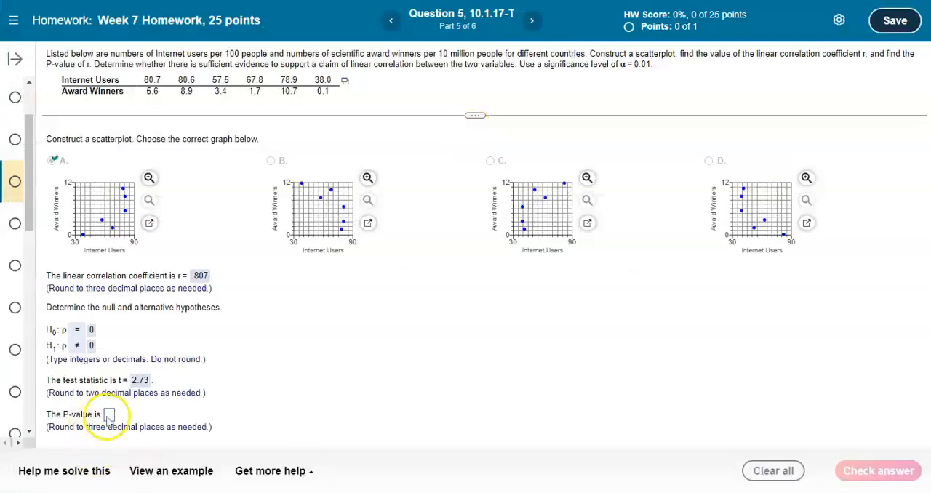
{"action": "type", "text": "0"}
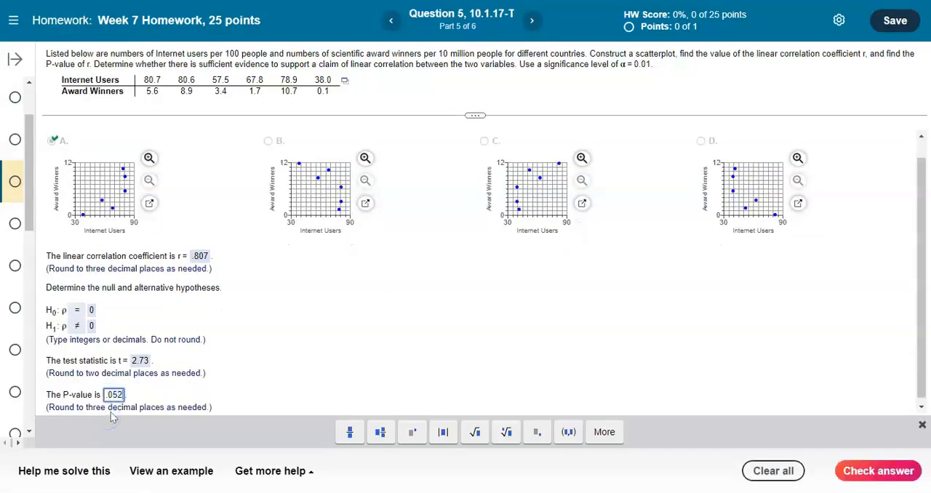
{"action": "type", "text": "52"}
{"action": "key", "text": "Return"}
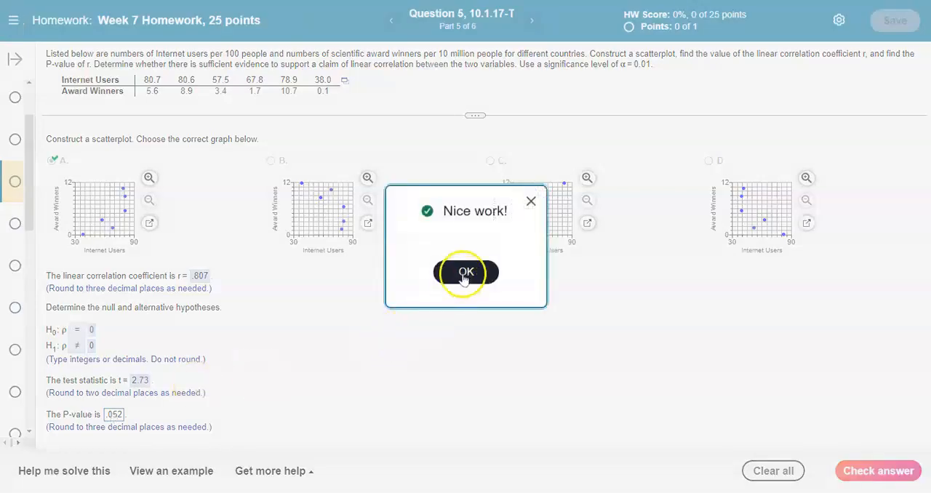
{"action": "left_click", "coordinate": [462, 274]}
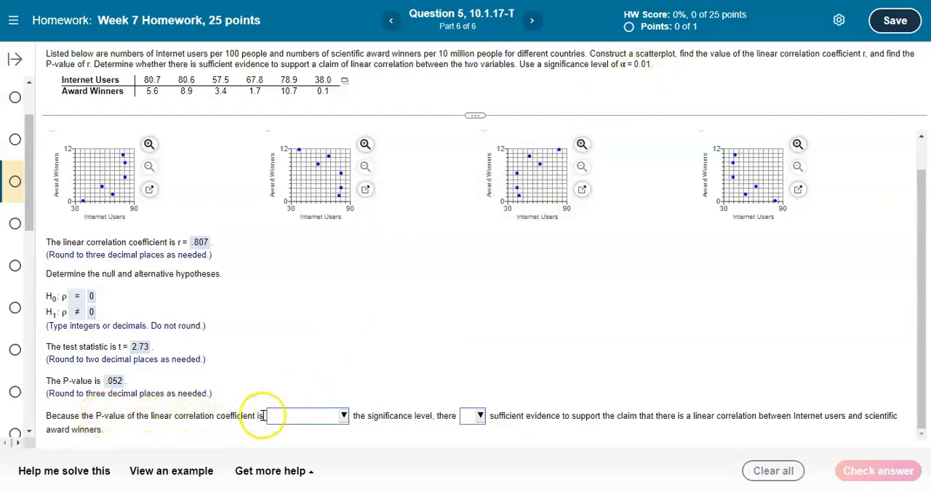
Complete the conclusion with P-value "greater than" the significance level and "is not" sufficient evidence, and check the answer
{"action": "left_click", "coordinate": [343, 416]}
{"action": "left_click", "coordinate": [327, 387]}
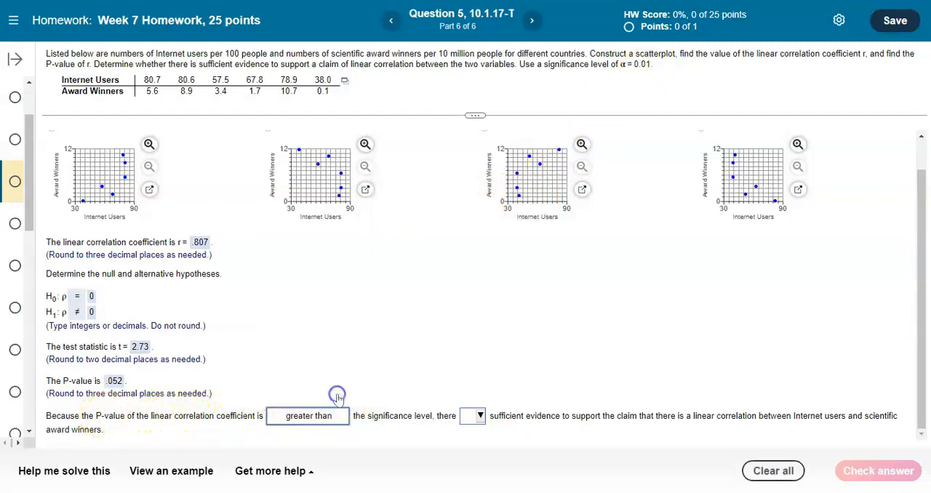
{"action": "left_click", "coordinate": [480, 418]}
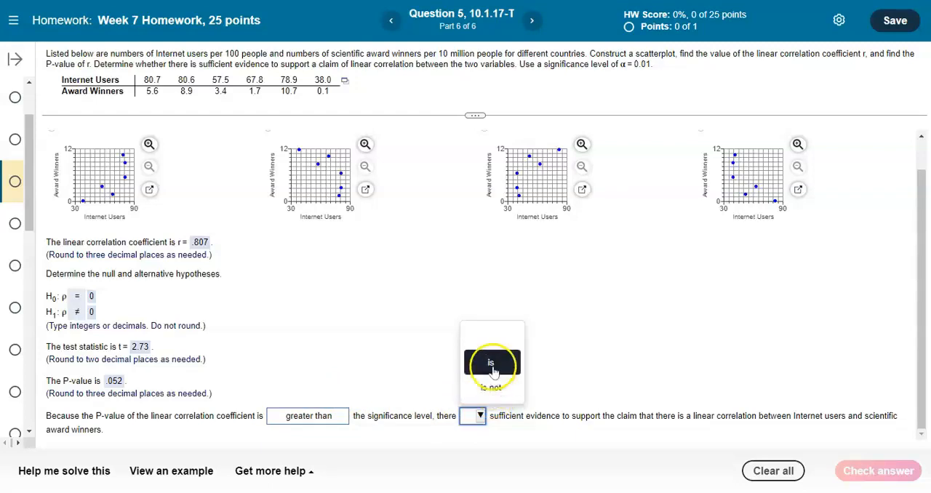
{"action": "left_click", "coordinate": [490, 363]}
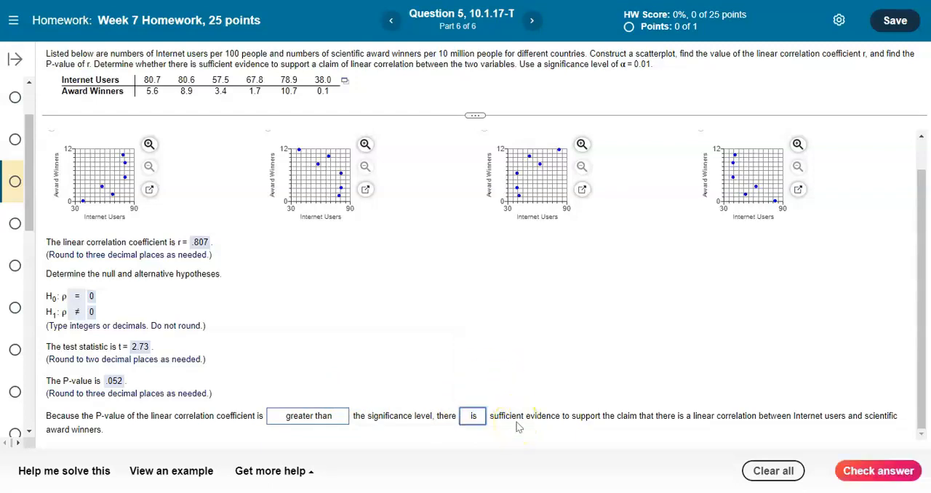
{"action": "left_click", "coordinate": [473, 415]}
{"action": "left_click", "coordinate": [482, 397]}
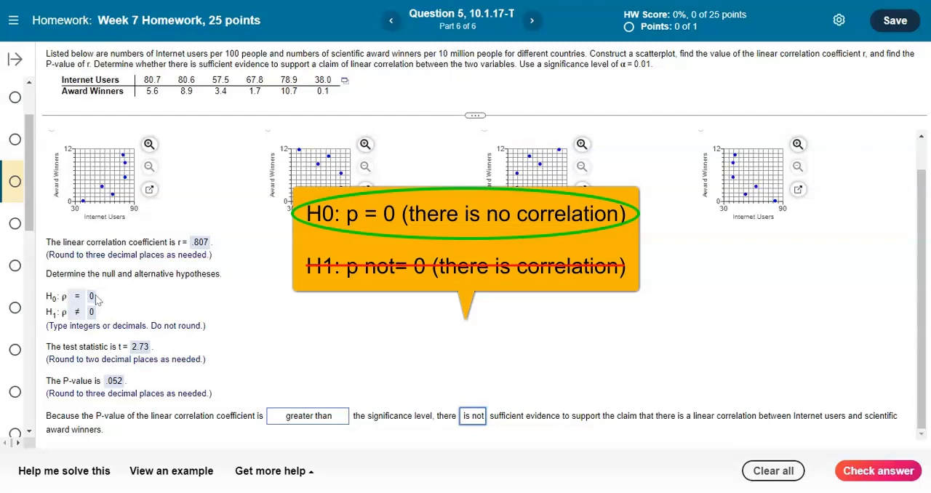
{"action": "left_click", "coordinate": [874, 473]}
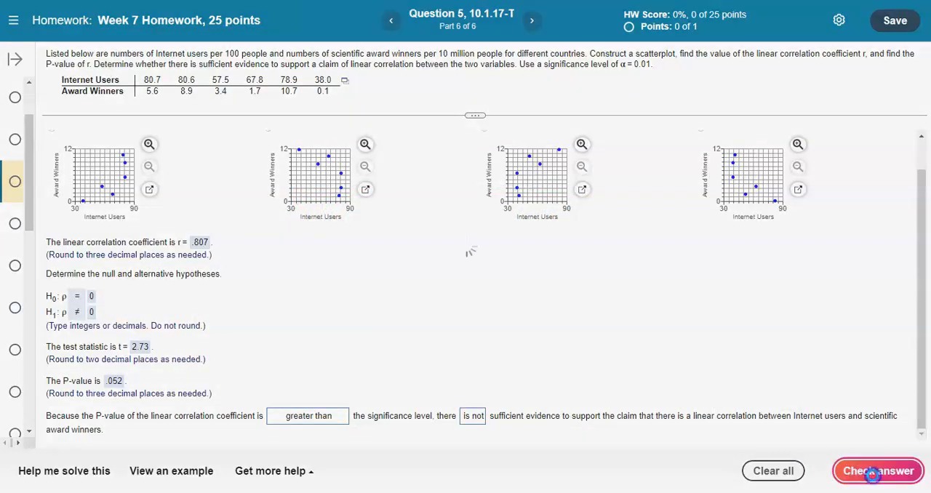
{"action": "left_click", "coordinate": [484, 275]}
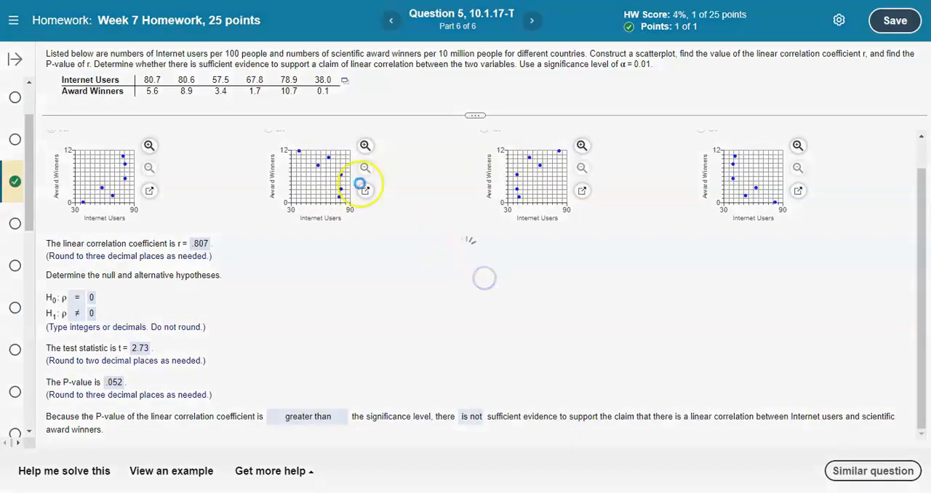